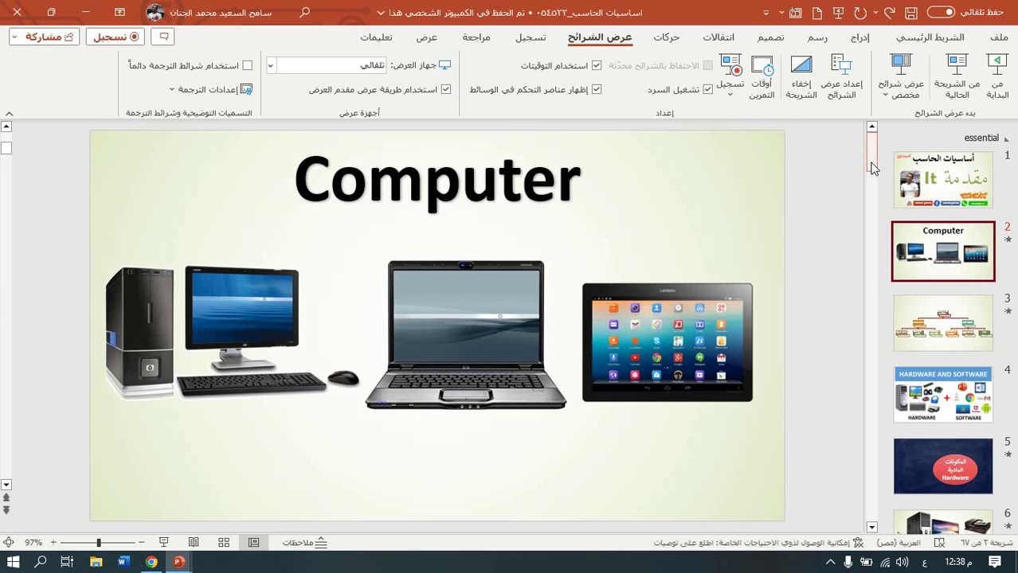
Select slides 1 and 3, start the show from slide 3, then restart it from the beginning
{"action": "left_click", "coordinate": [935, 180]}
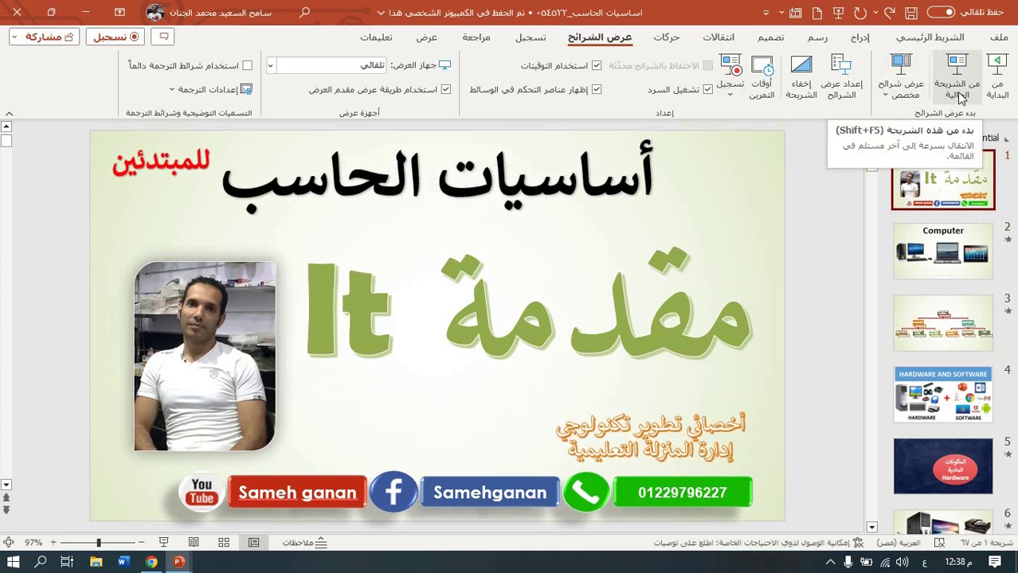
{"action": "left_click", "coordinate": [954, 335]}
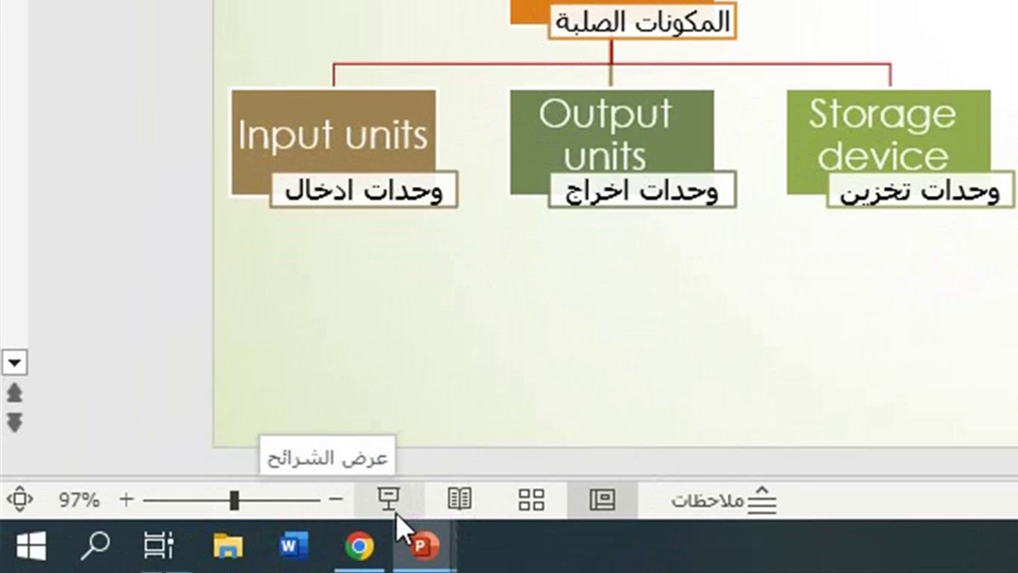
{"action": "left_click", "coordinate": [390, 501]}
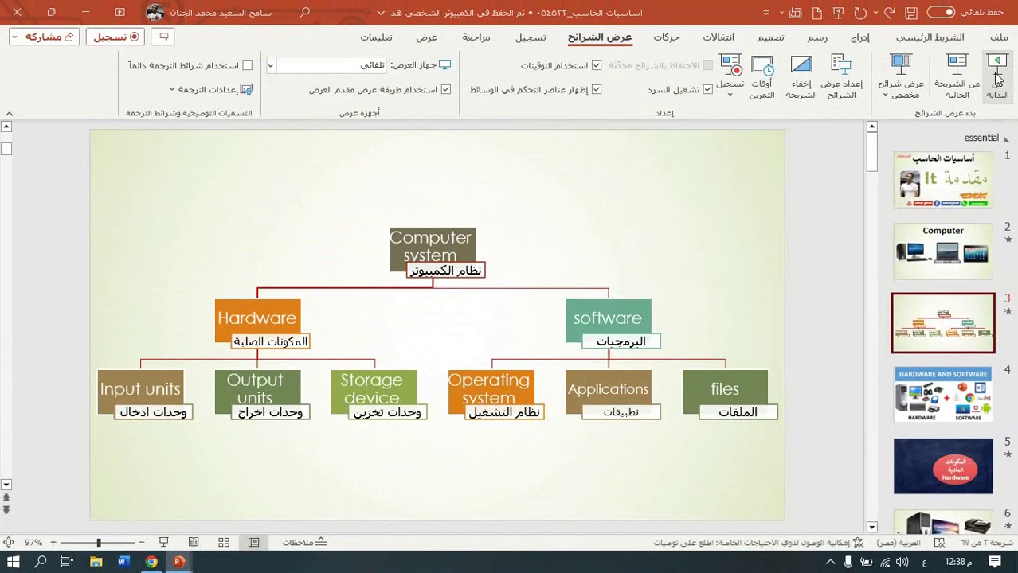
{"action": "left_click", "coordinate": [997, 71]}
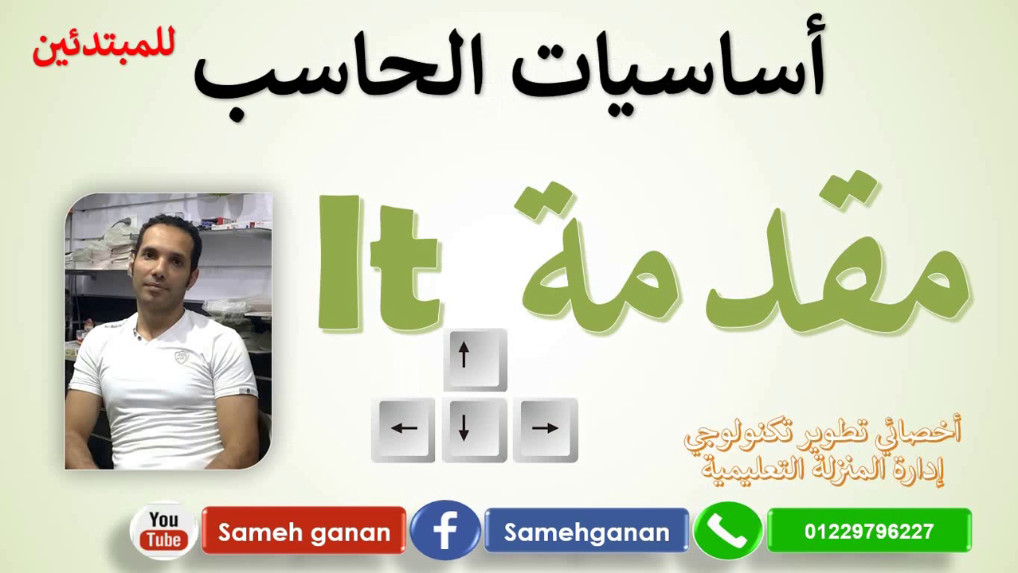
Advance to the next title-slide animation, then switch the show to See All Slides
{"action": "right_click", "coordinate": [511, 59]}
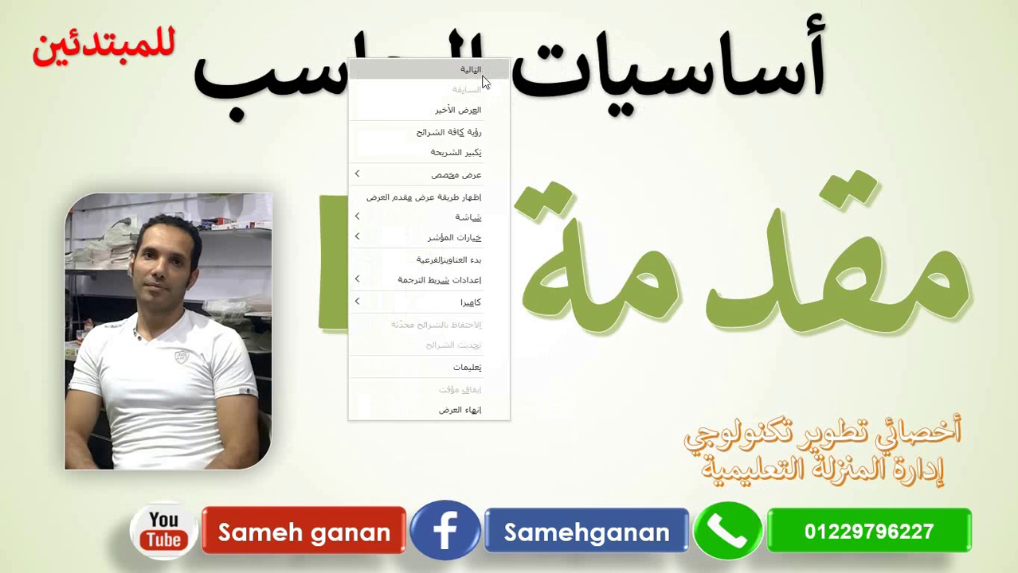
{"action": "left_click", "coordinate": [482, 78]}
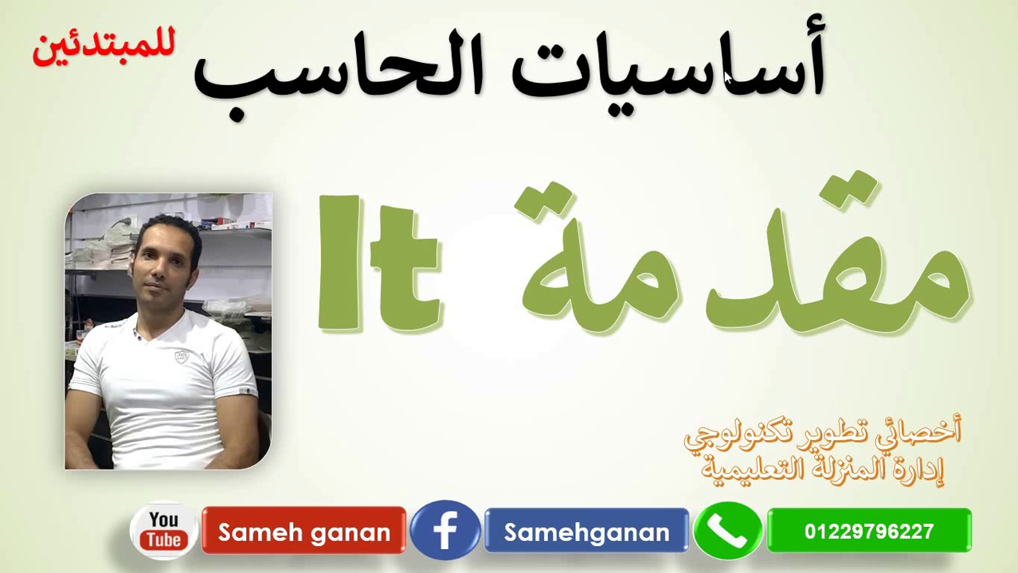
{"action": "right_click", "coordinate": [622, 61]}
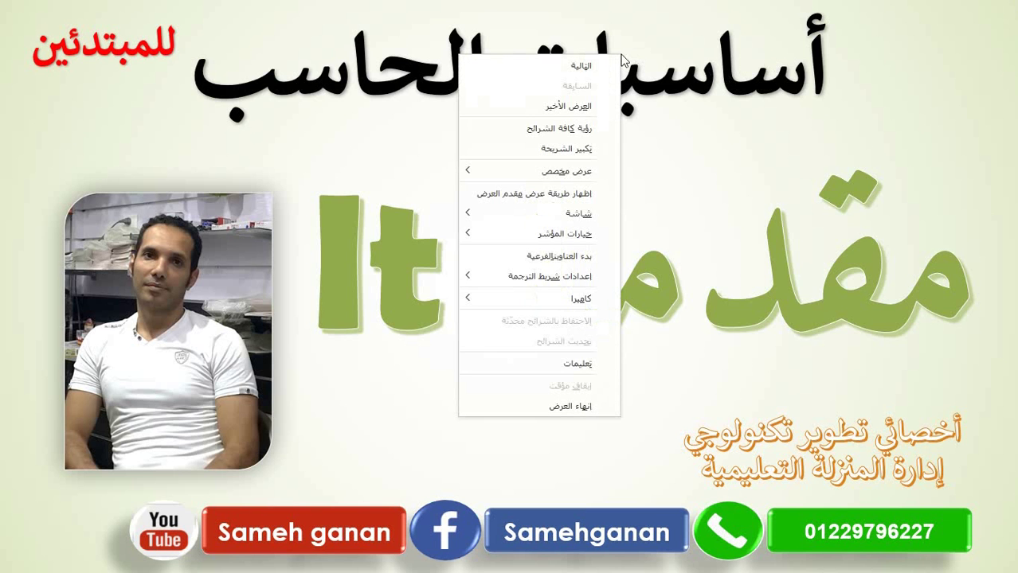
{"action": "key", "text": "Down"}
{"action": "key", "text": "Down"}
{"action": "key", "text": "Down"}
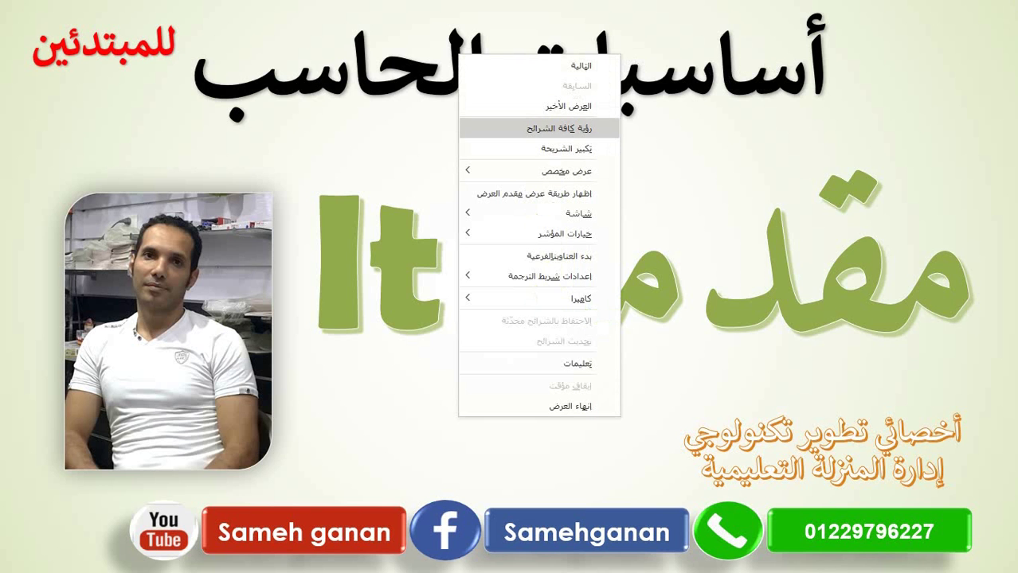
{"action": "left_click", "coordinate": [581, 122]}
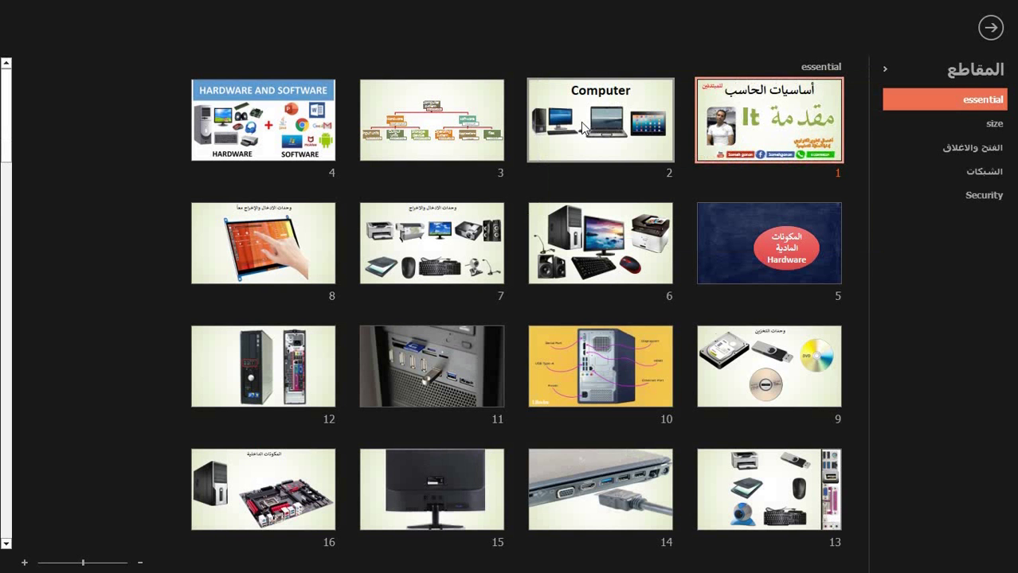
Jump from the slide grid to slide 9 and continue its animations
{"action": "left_click", "coordinate": [761, 353]}
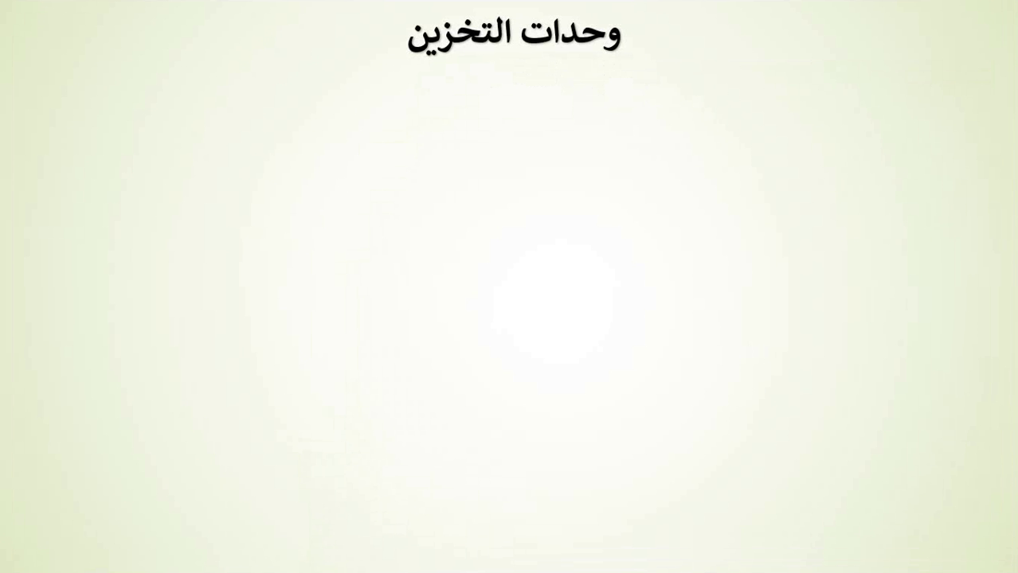
{"action": "right_click", "coordinate": [622, 41]}
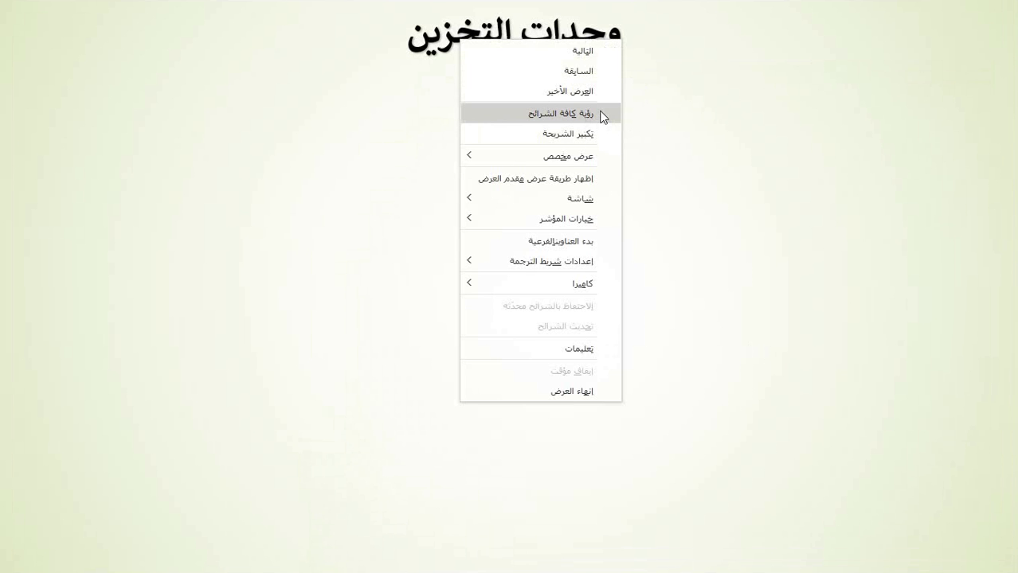
{"action": "left_click", "coordinate": [713, 116]}
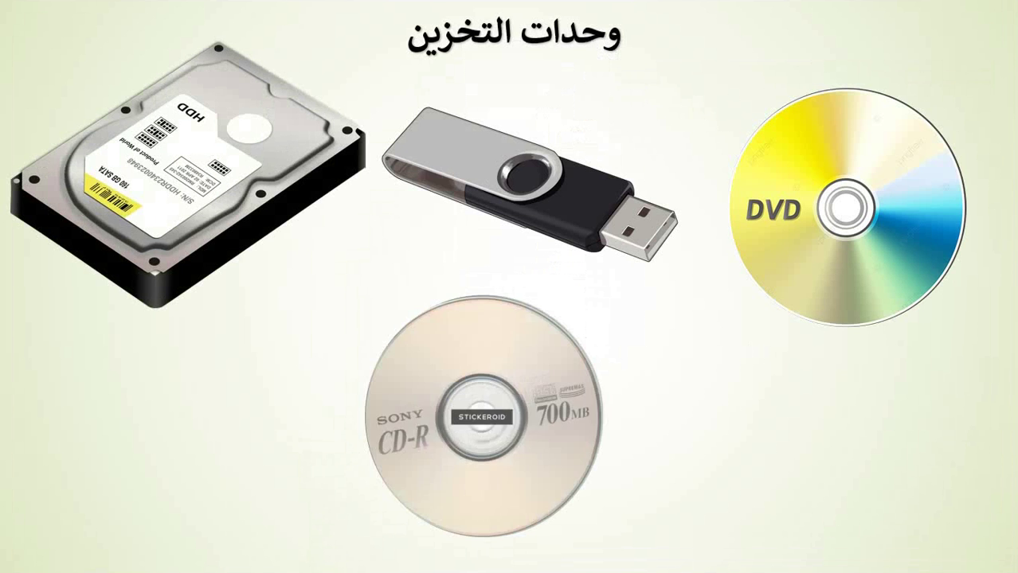
Zoom in on the USB drive on slide 9, then zoom back out to the full slide
{"action": "right_click", "coordinate": [577, 92]}
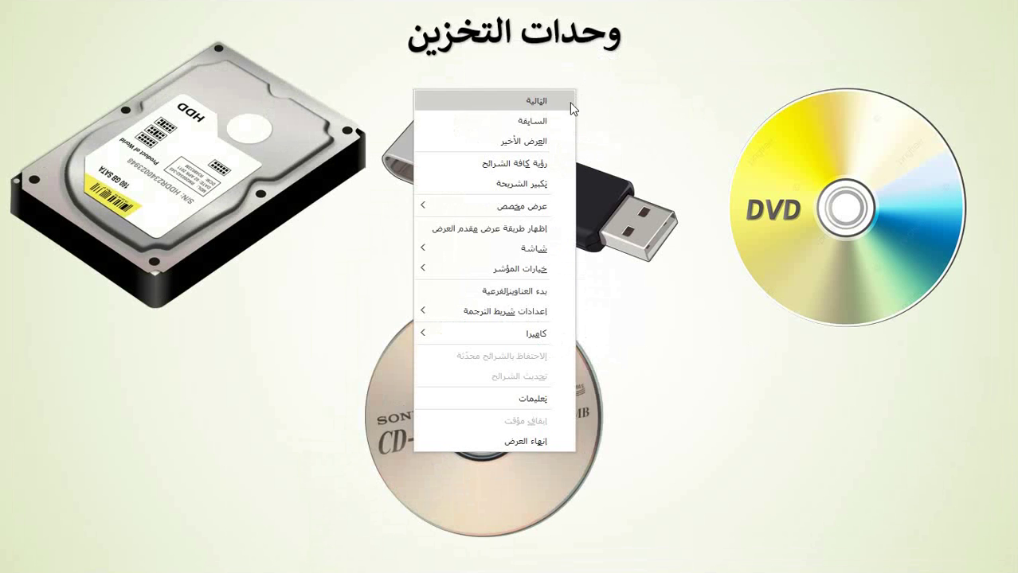
{"action": "left_click", "coordinate": [553, 184]}
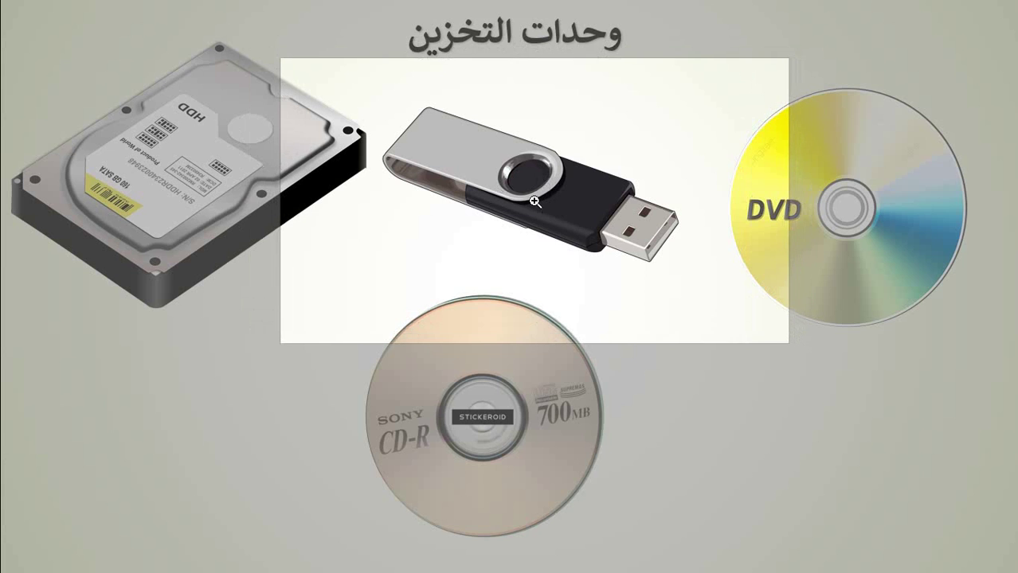
{"action": "left_click", "coordinate": [535, 201]}
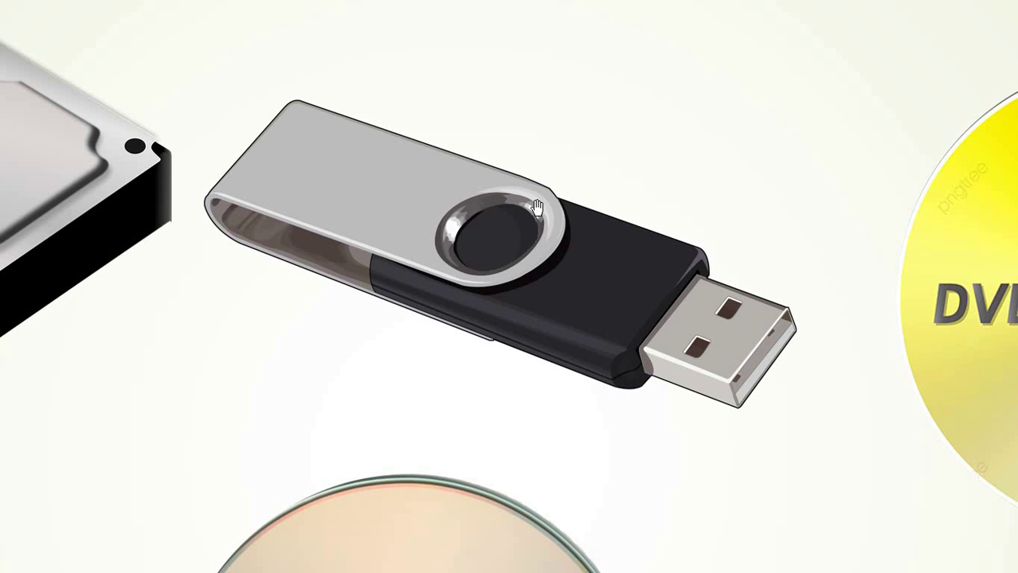
{"action": "key", "text": "Escape"}
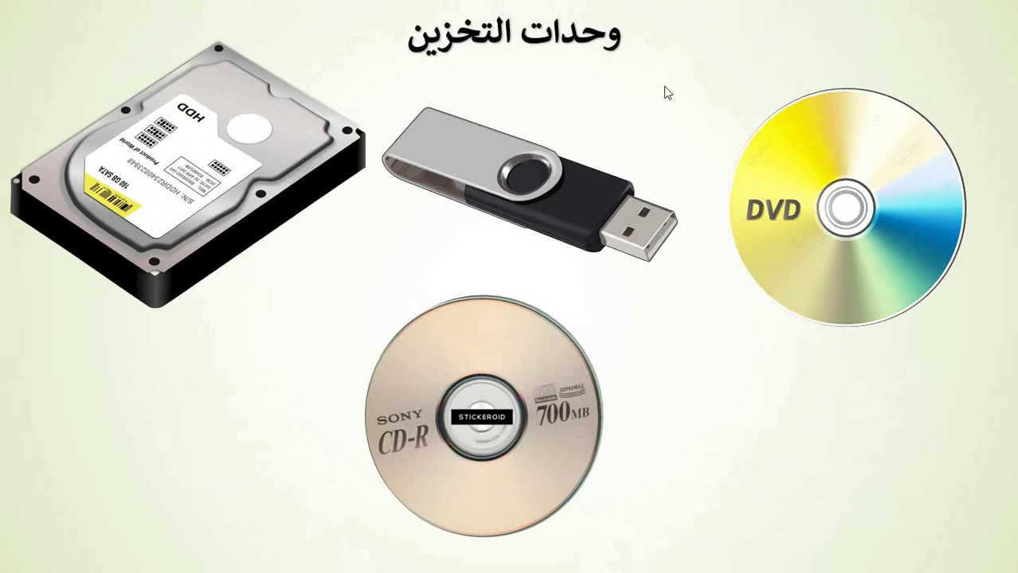
{"action": "right_click", "coordinate": [665, 88]}
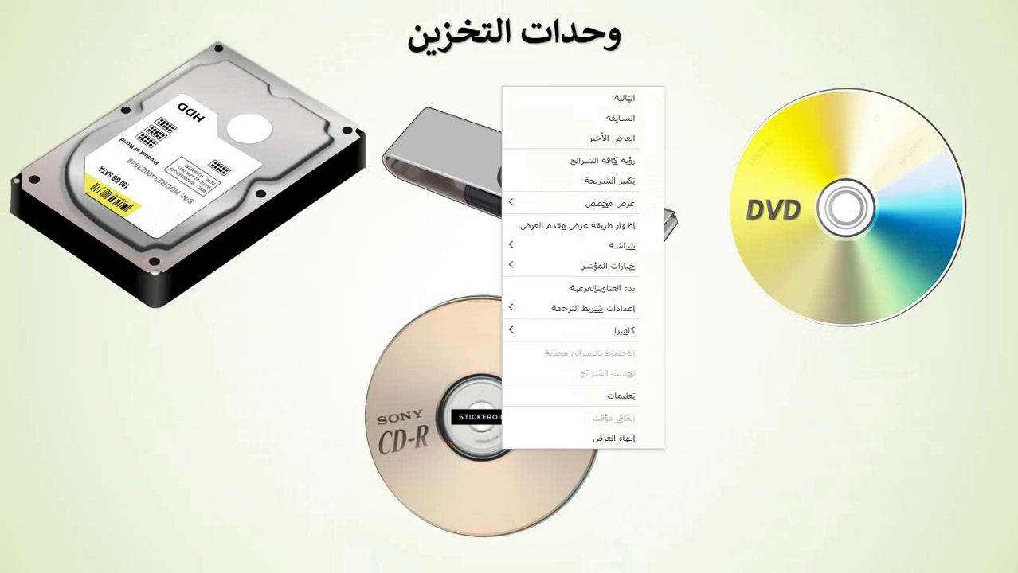
Dismiss the slide show menu and open the Custom Shows manager
{"action": "key", "text": "Escape"}
{"action": "key", "text": "Escape"}
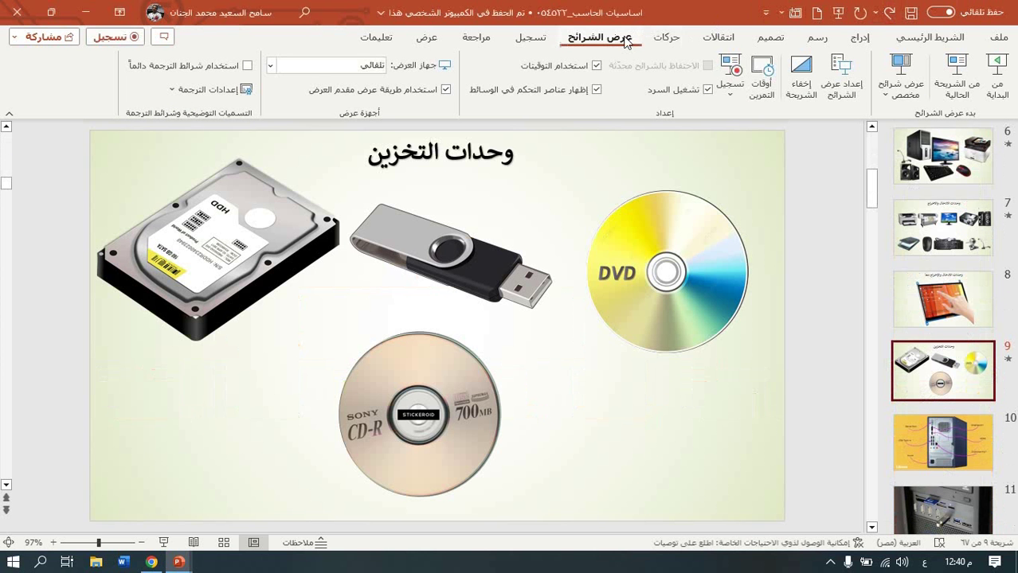
{"action": "left_click", "coordinate": [888, 94]}
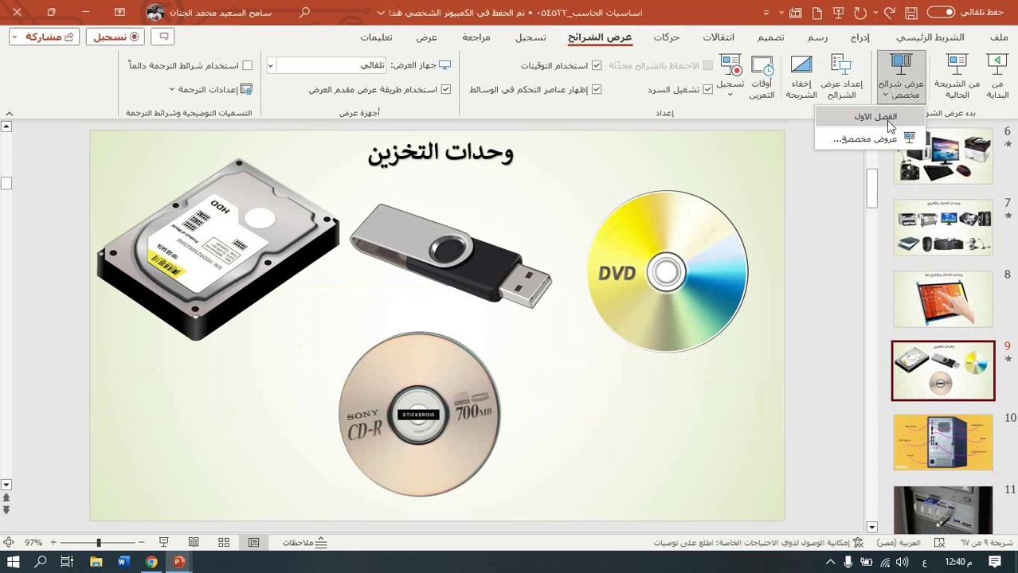
{"action": "left_click", "coordinate": [862, 140]}
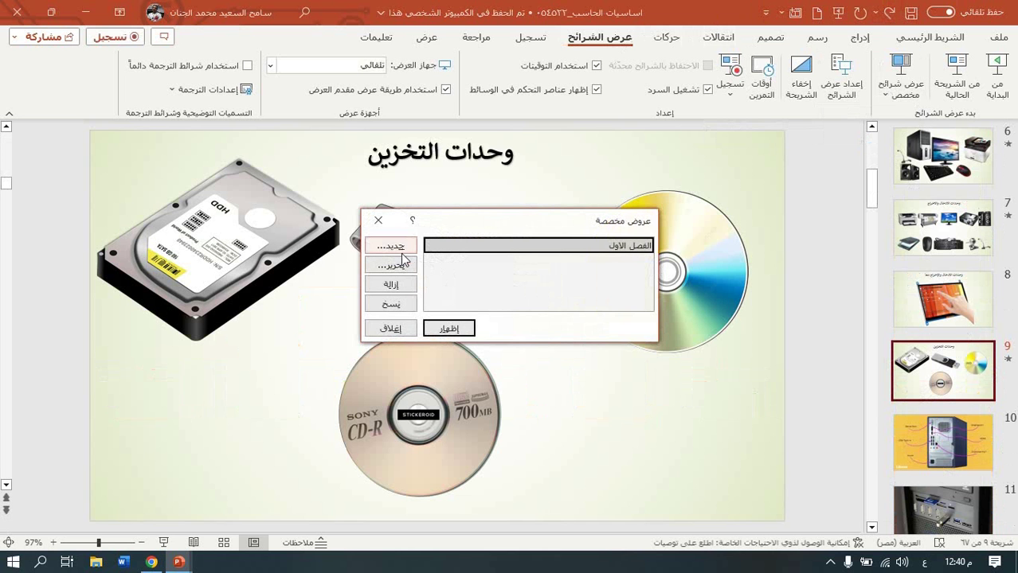
Start a new custom show named with 'مخصص', tick slides 3 and 4, then close the dialog
{"action": "left_click", "coordinate": [402, 252]}
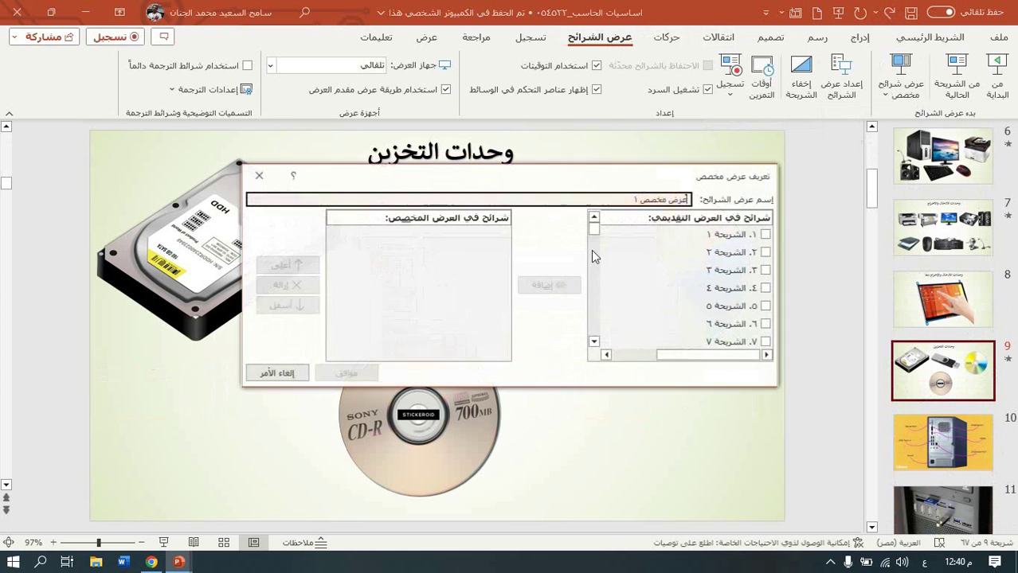
{"action": "double_click", "coordinate": [646, 200]}
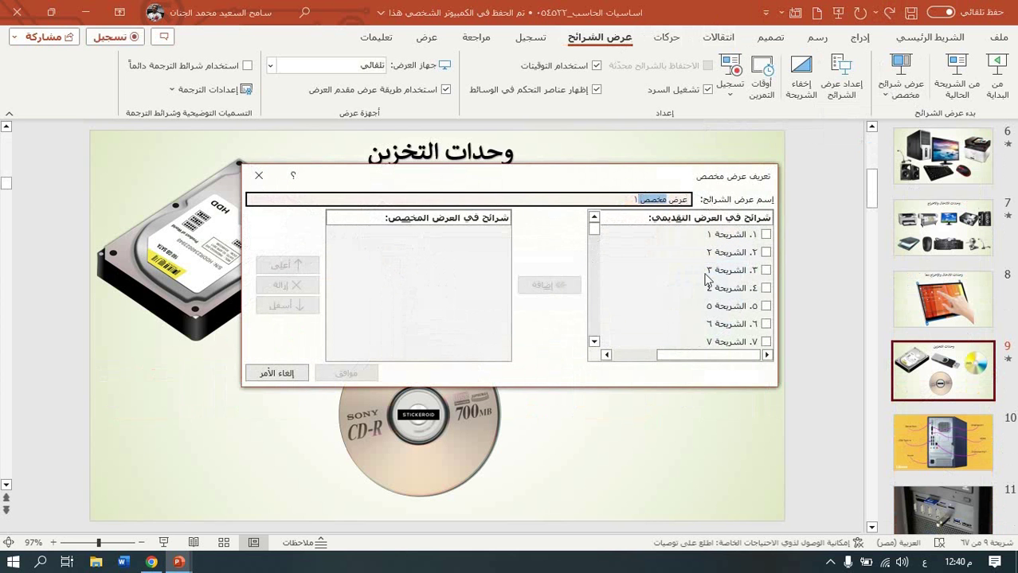
{"action": "left_click", "coordinate": [765, 273]}
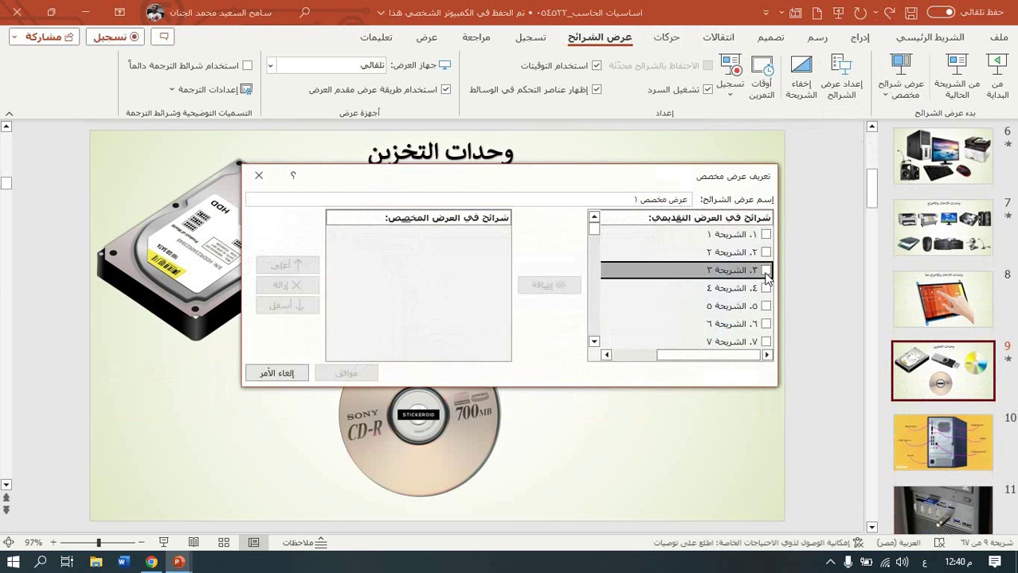
{"action": "left_click", "coordinate": [765, 271]}
{"action": "left_click", "coordinate": [765, 287]}
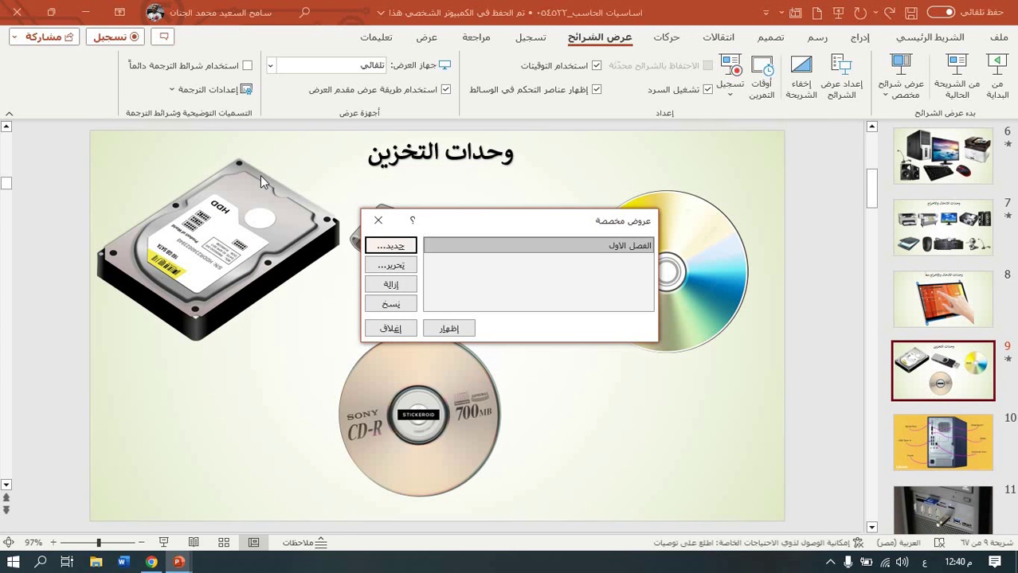
{"action": "left_click", "coordinate": [379, 211]}
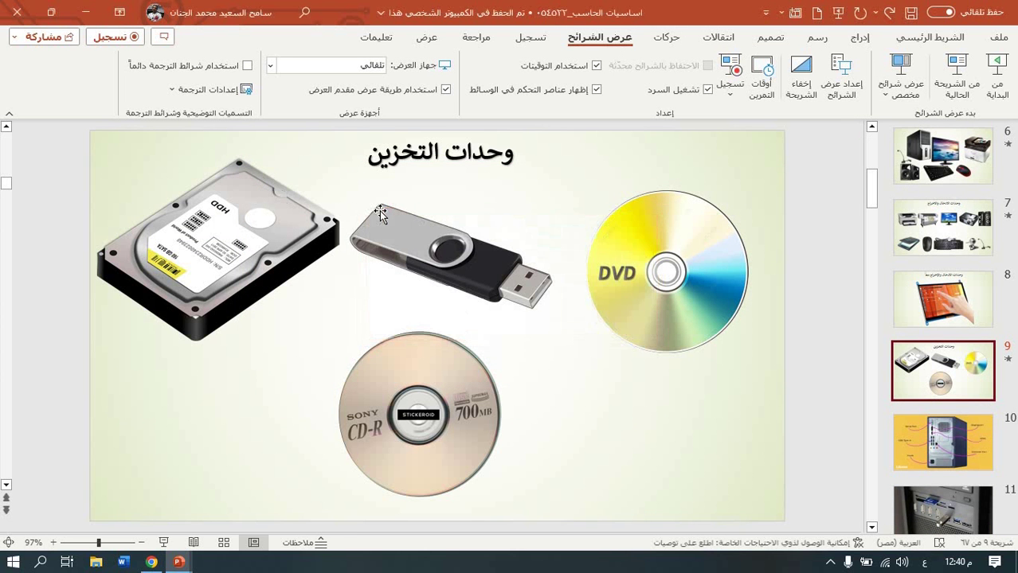
Run the slide show From Beginning and switch it to Presenter View
{"action": "left_click", "coordinate": [990, 67]}
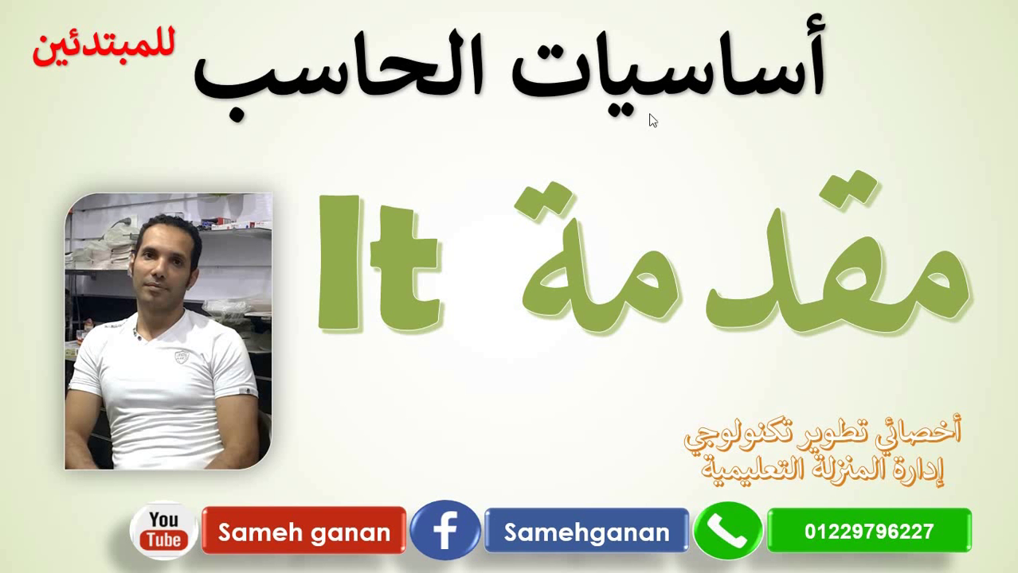
{"action": "right_click", "coordinate": [570, 130]}
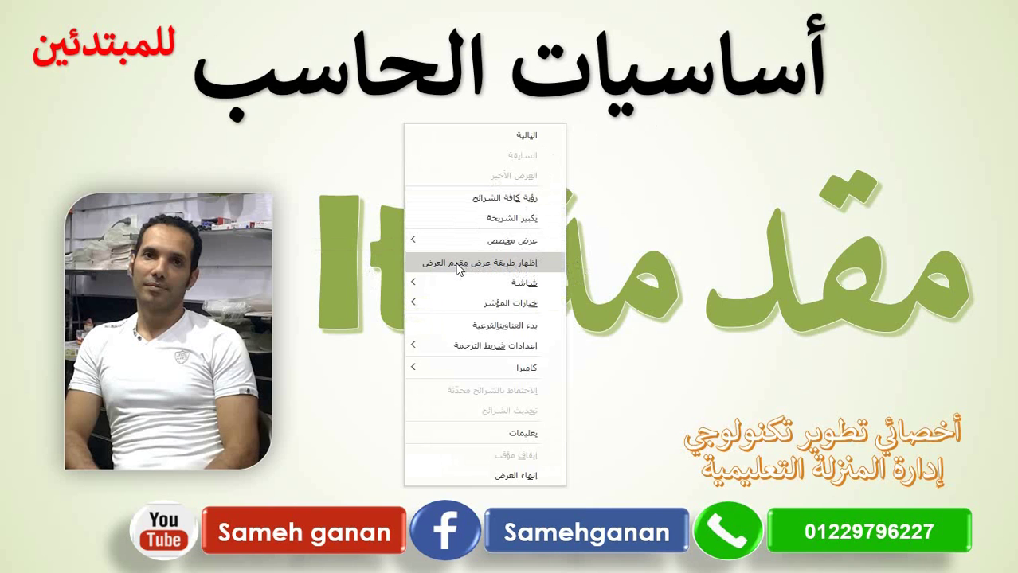
{"action": "left_click", "coordinate": [457, 262]}
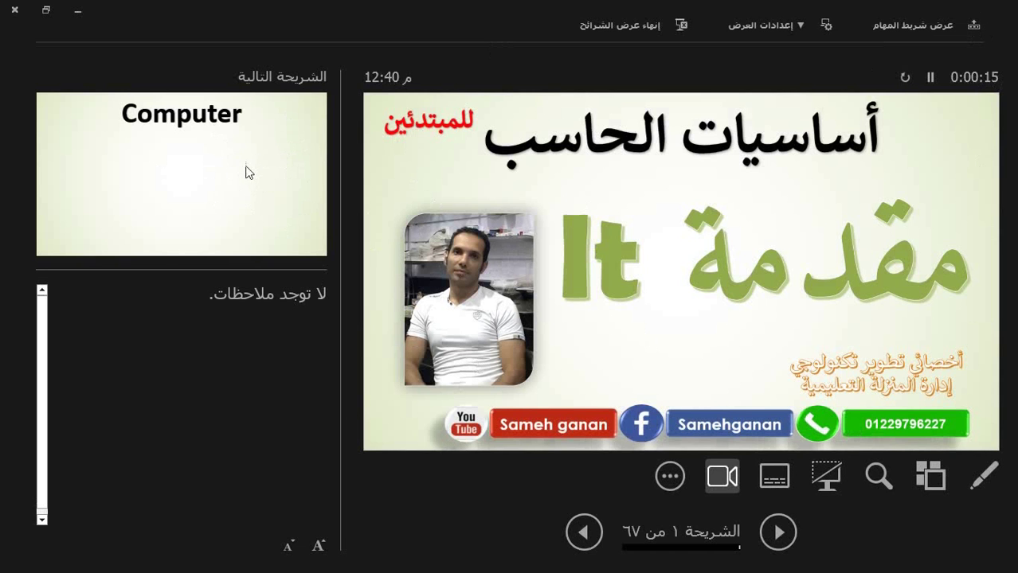
Advance to the Computer slide, then jump via the slide grid to slide 9
{"action": "left_click", "coordinate": [476, 203]}
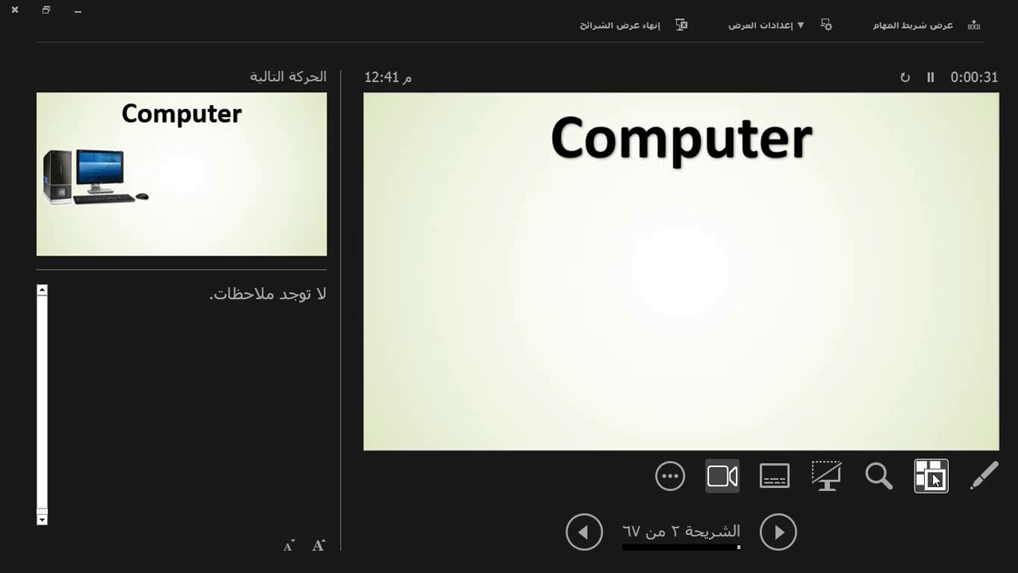
{"action": "left_click", "coordinate": [932, 476]}
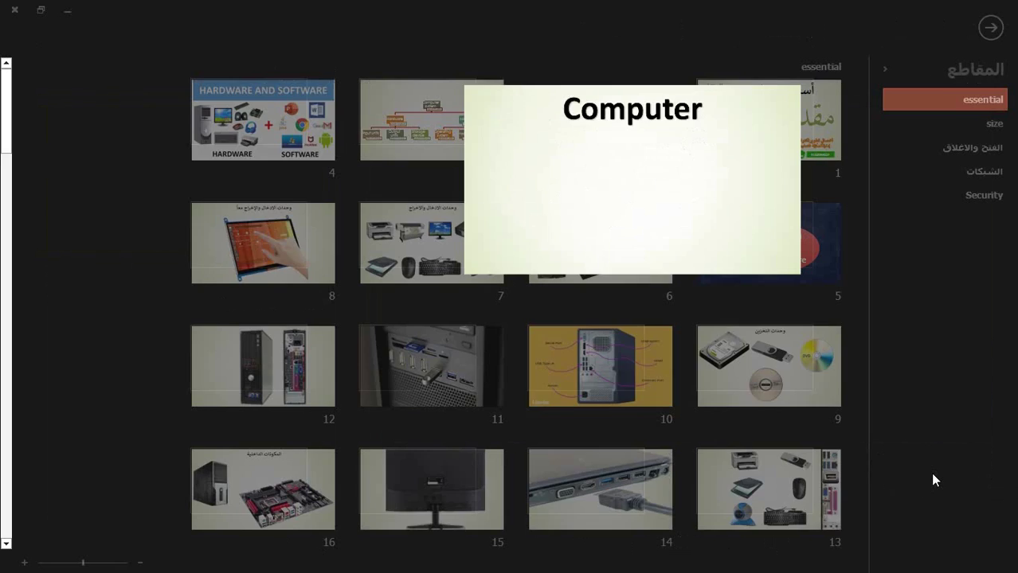
{"action": "left_click", "coordinate": [763, 387]}
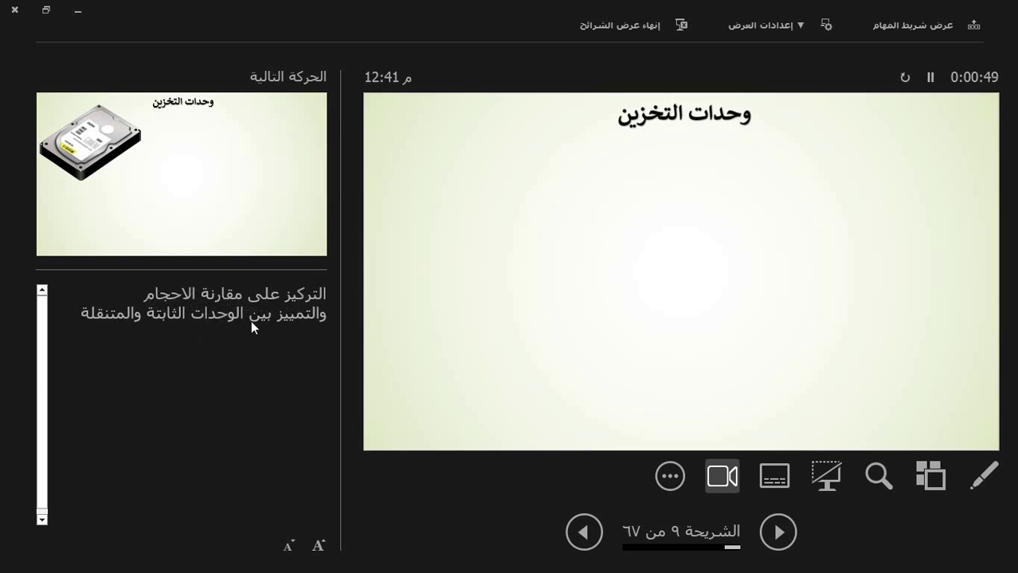
Reveal the hard-disk, USB drive, DVD and CD-R images on slide 9
{"action": "left_click", "coordinate": [637, 272]}
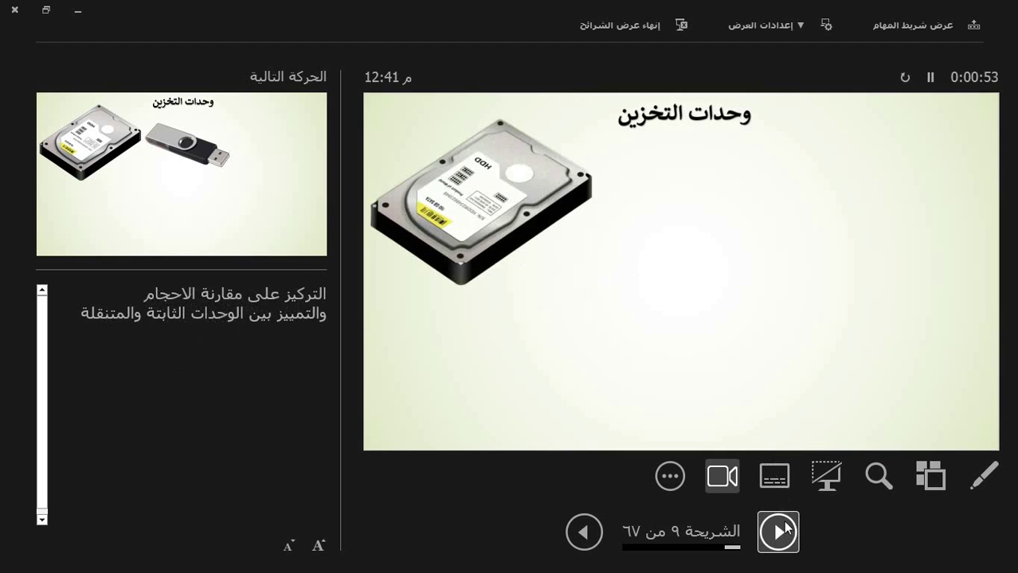
{"action": "left_click", "coordinate": [599, 530]}
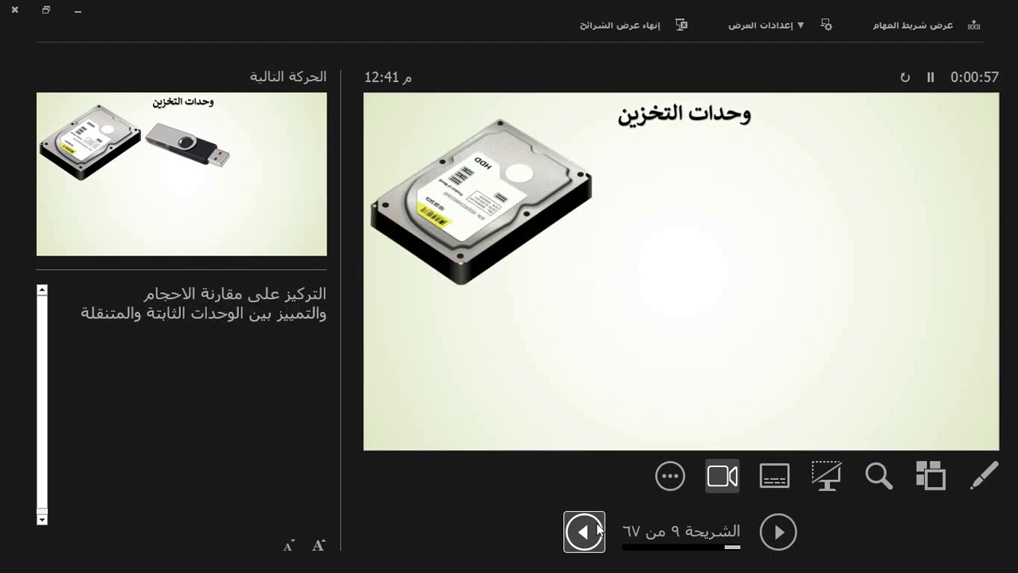
{"action": "left_click", "coordinate": [599, 530]}
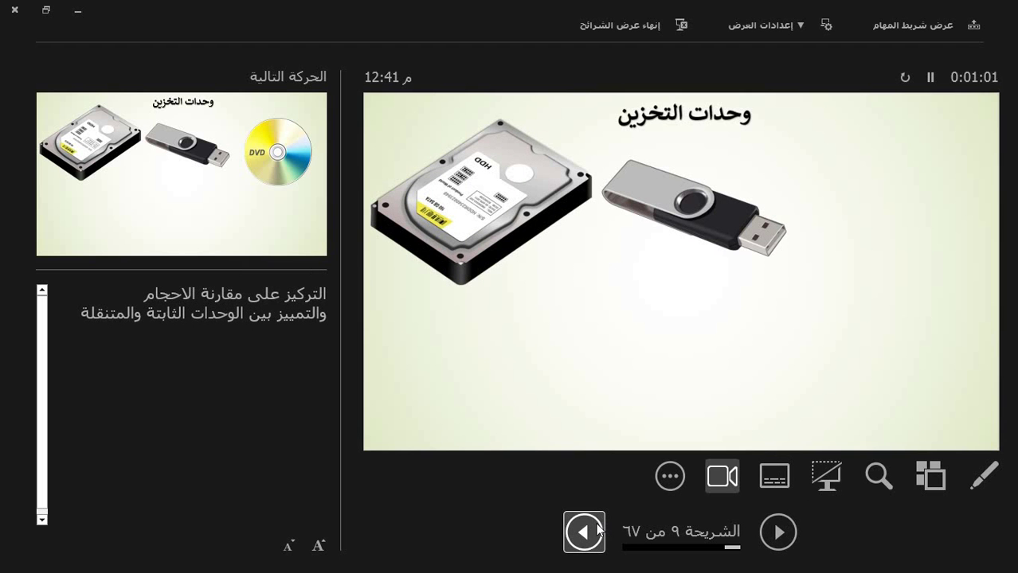
{"action": "left_click", "coordinate": [599, 530]}
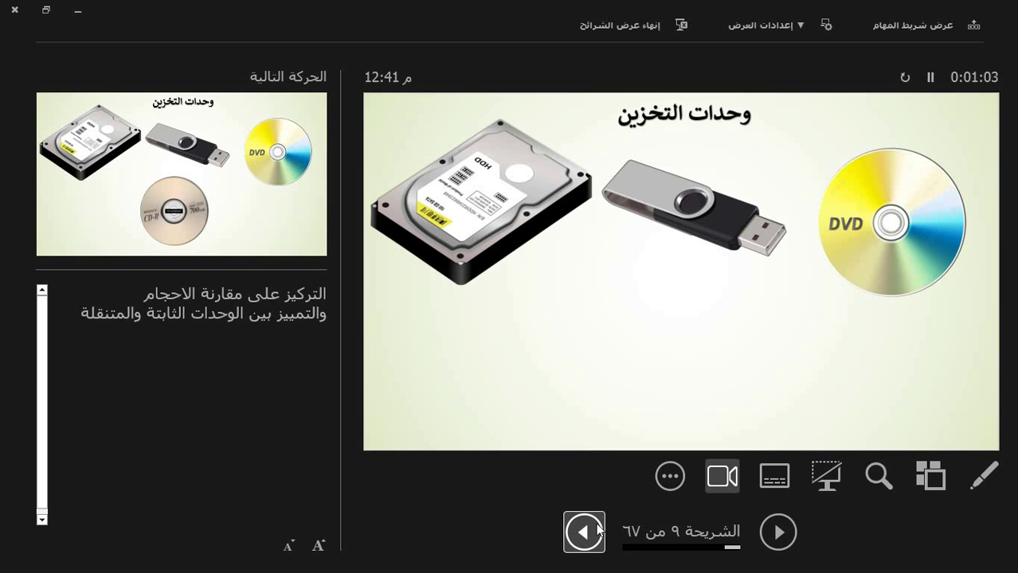
{"action": "left_click", "coordinate": [599, 530]}
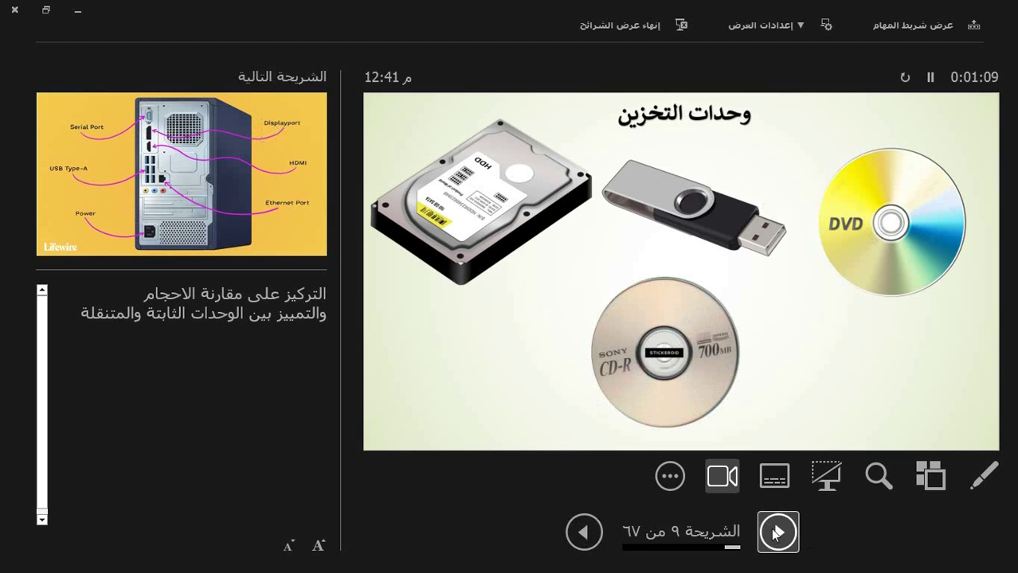
Advance to slide 11 and toggle Black Screen on and off
{"action": "key", "text": "Right"}
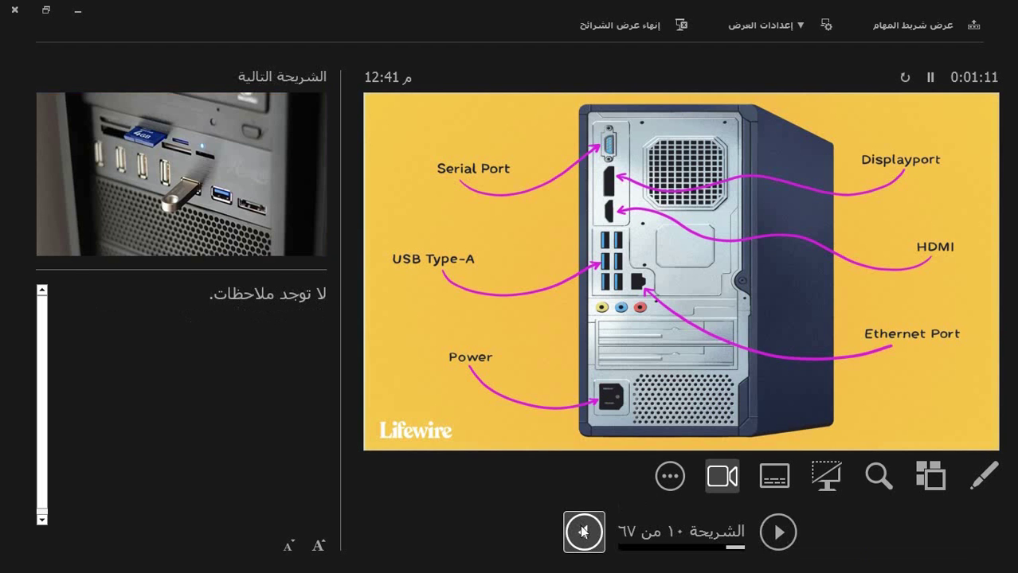
{"action": "left_click", "coordinate": [679, 223]}
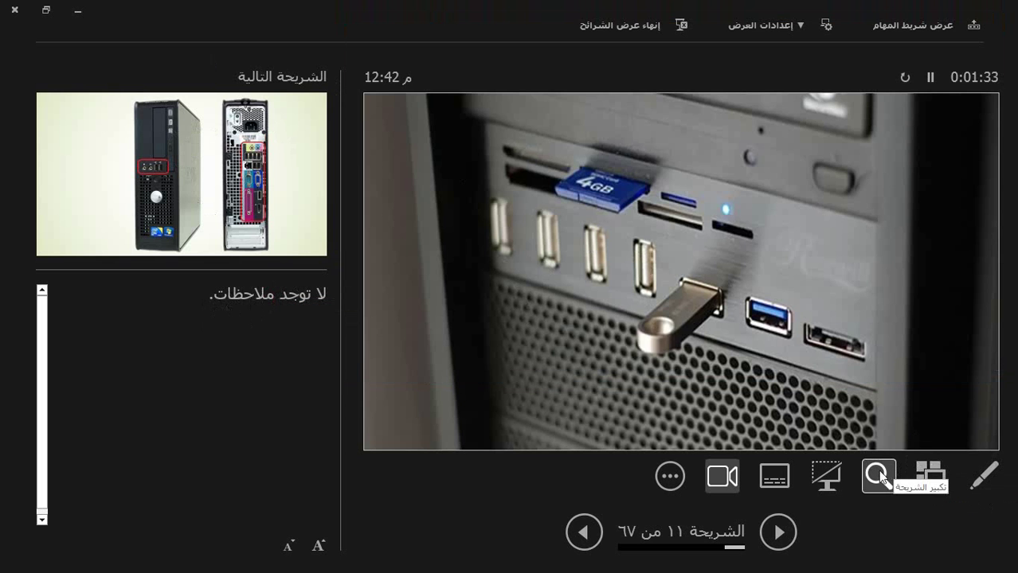
{"action": "left_click", "coordinate": [829, 477]}
{"action": "left_click", "coordinate": [828, 477]}
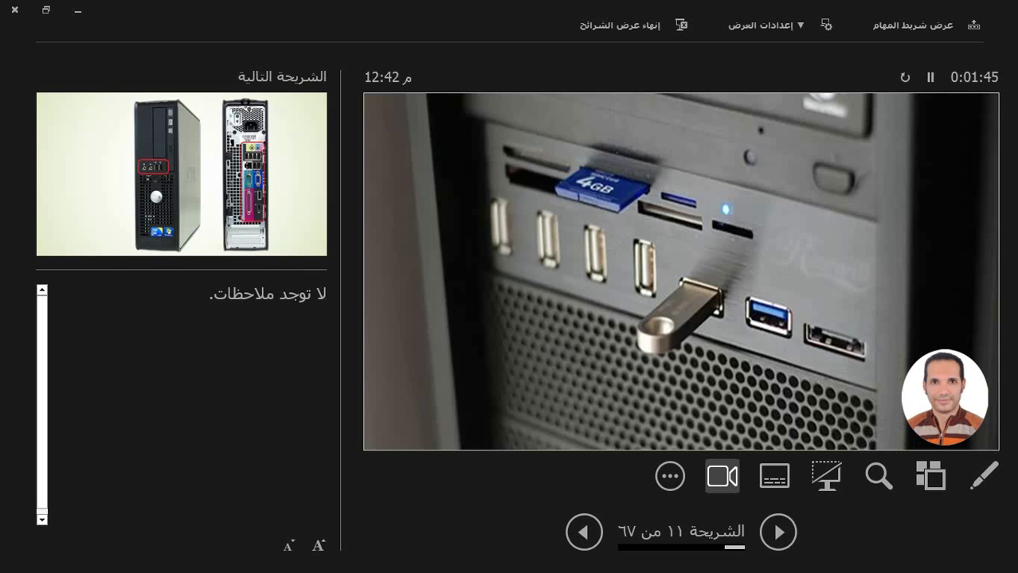
End presenter view, restart full screen from the beginning, show White Screen, then advance to Computer
{"action": "left_click", "coordinate": [623, 26]}
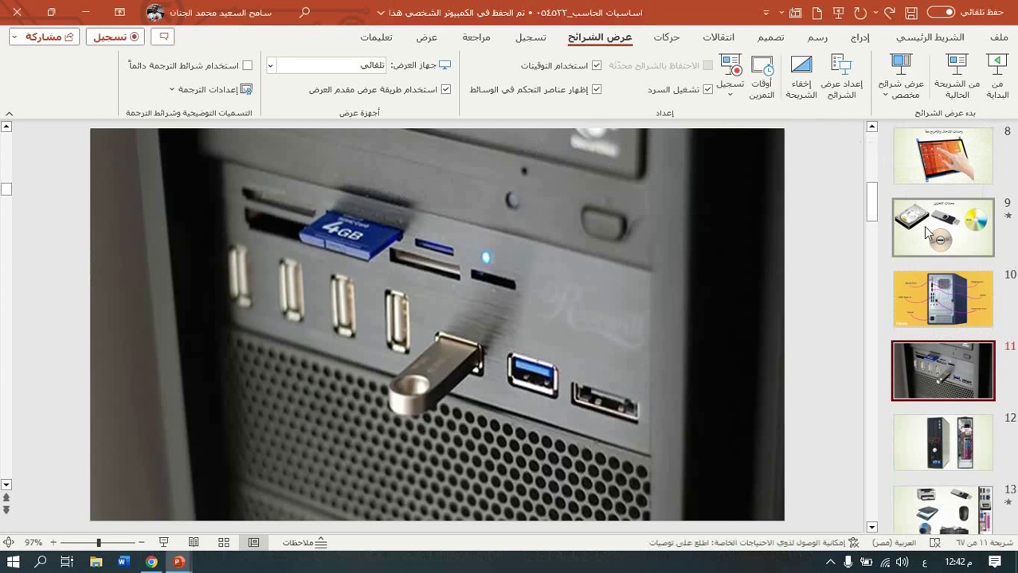
{"action": "left_click", "coordinate": [1002, 76]}
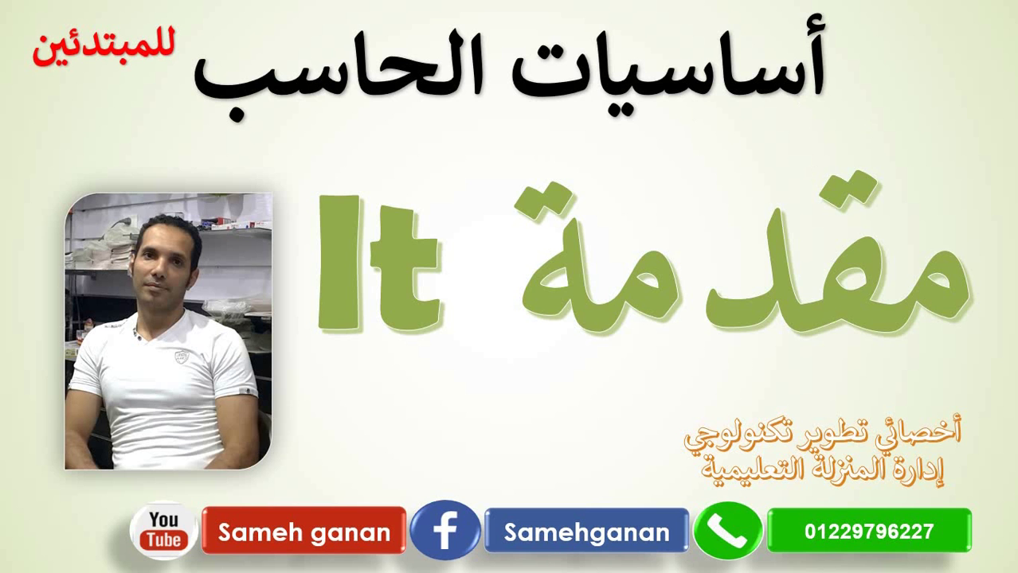
{"action": "right_click", "coordinate": [647, 97]}
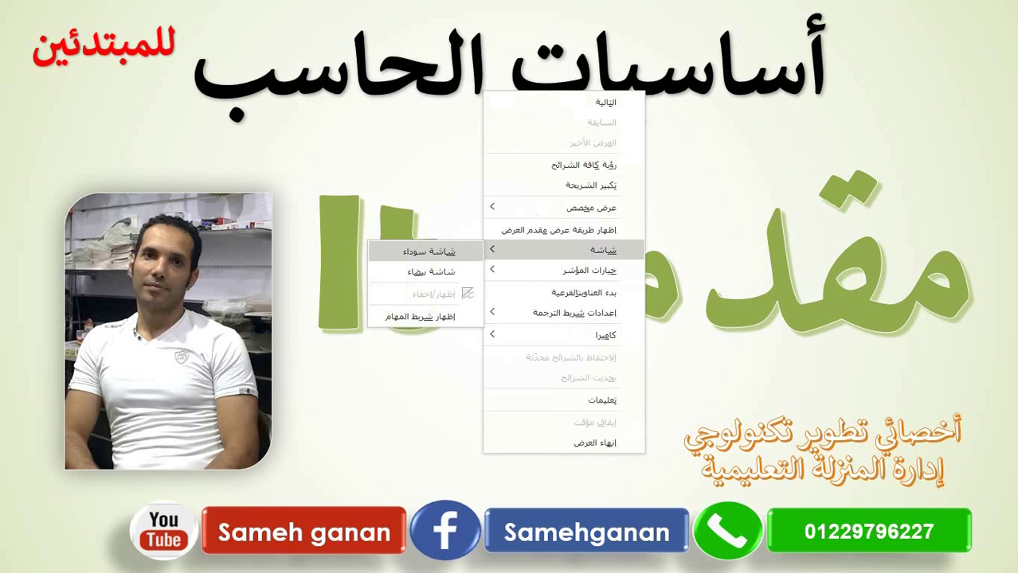
{"action": "left_click", "coordinate": [430, 271]}
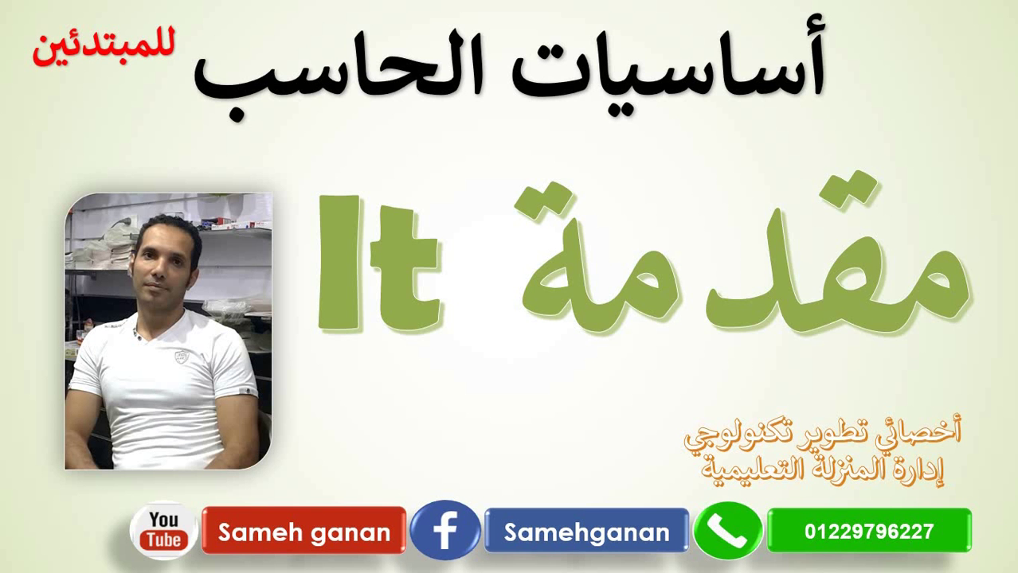
{"action": "left_click", "coordinate": [511, 133]}
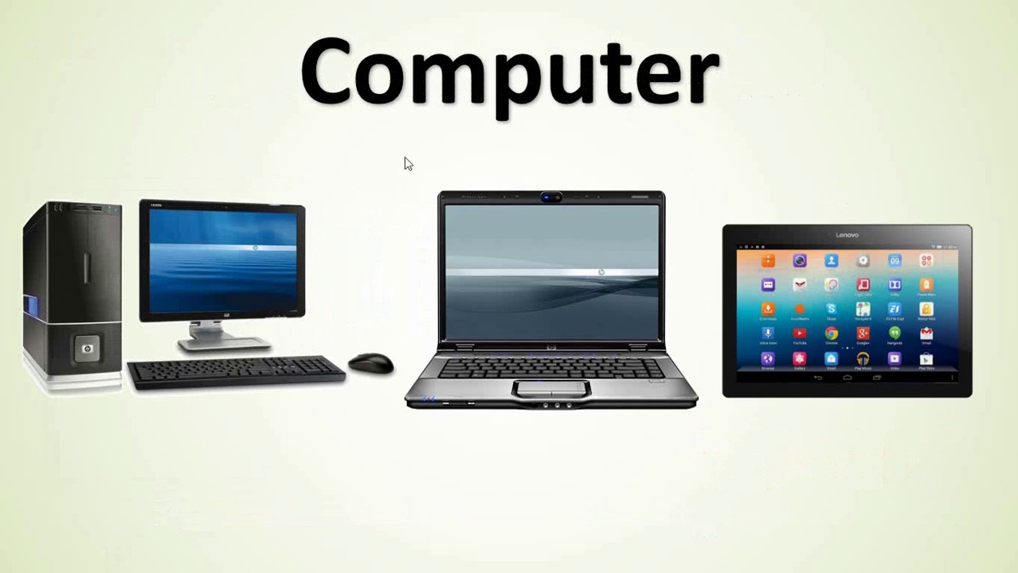
Turn on the laser pointer with Ctrl+L, then switch to the Pen
{"action": "key", "text": "ctrl+l"}
{"action": "right_click", "coordinate": [346, 168]}
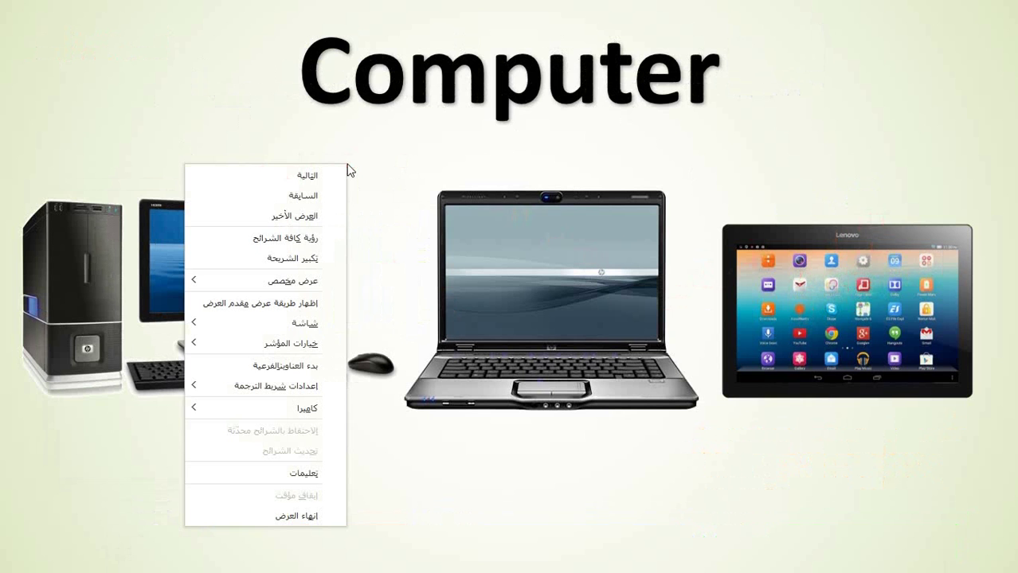
{"action": "mouse_move", "coordinate": [286, 343]}
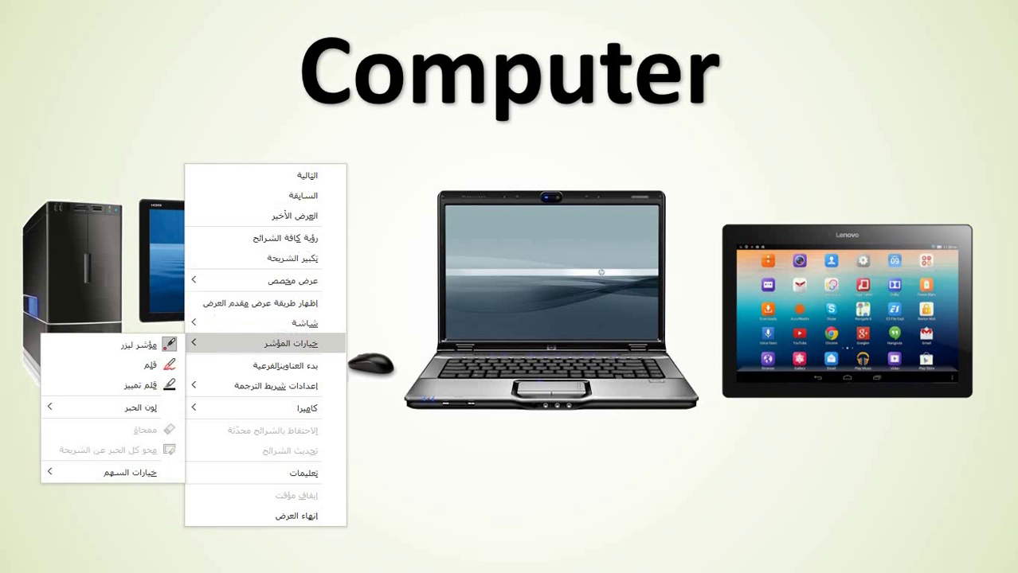
{"action": "left_click", "coordinate": [151, 365]}
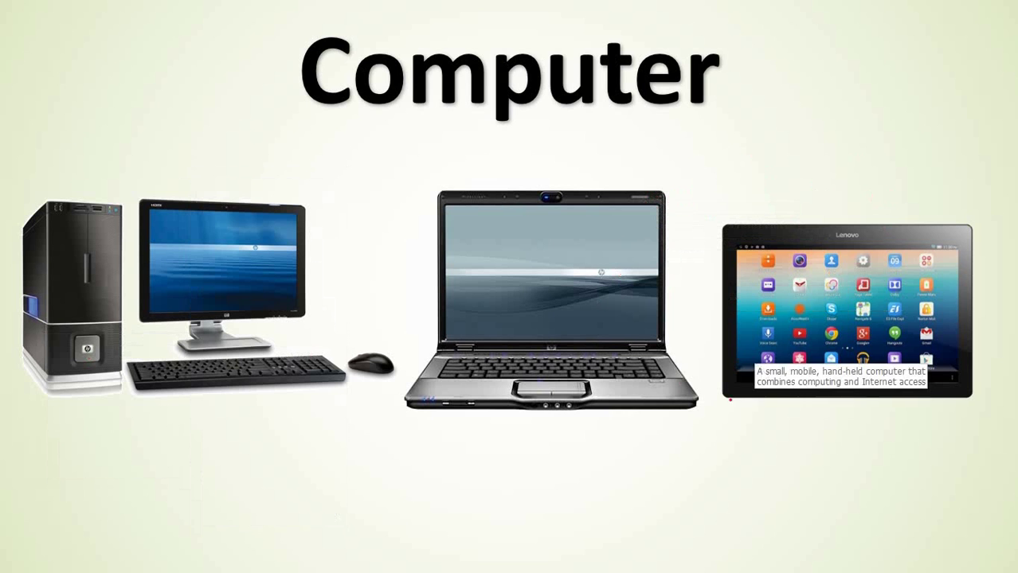
Draw red ink: circle the laptop keyboard and tablet apps, an arc toward the laptop, and a title loop
{"action": "mouse_move", "coordinate": [669, 356]}
{"action": "left_mouse_down"}
{"action": "mouse_move", "coordinate": [538, 361]}
{"action": "mouse_move", "coordinate": [690, 388]}
{"action": "mouse_move", "coordinate": [462, 413]}
{"action": "mouse_move", "coordinate": [443, 344]}
{"action": "mouse_move", "coordinate": [674, 353]}
{"action": "mouse_move", "coordinate": [681, 363]}
{"action": "left_mouse_up"}
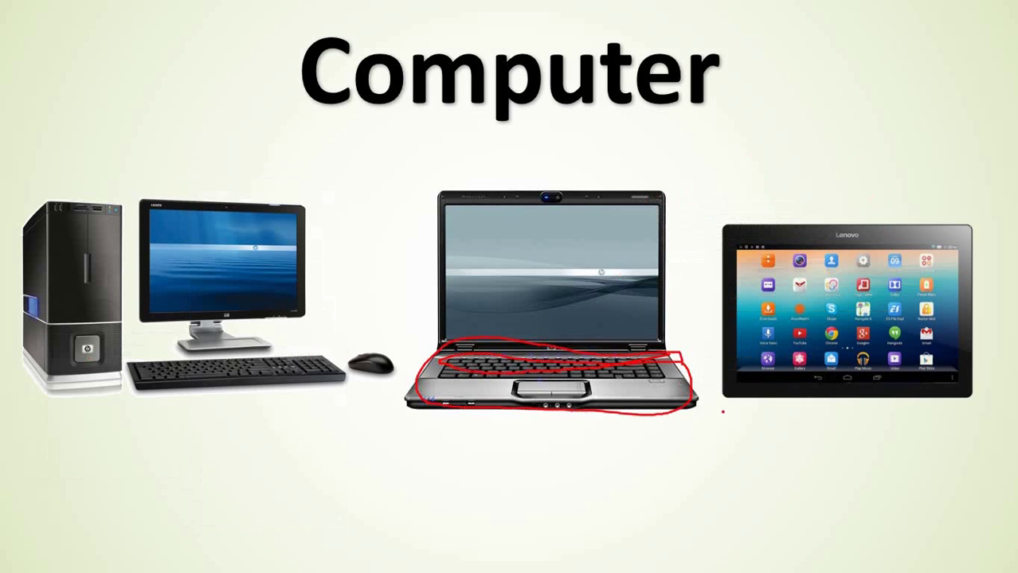
{"action": "left_click_drag", "start_coordinate": [852, 390], "coordinate": [770, 464]}
{"action": "left_click_drag", "start_coordinate": [849, 439], "coordinate": [868, 448]}
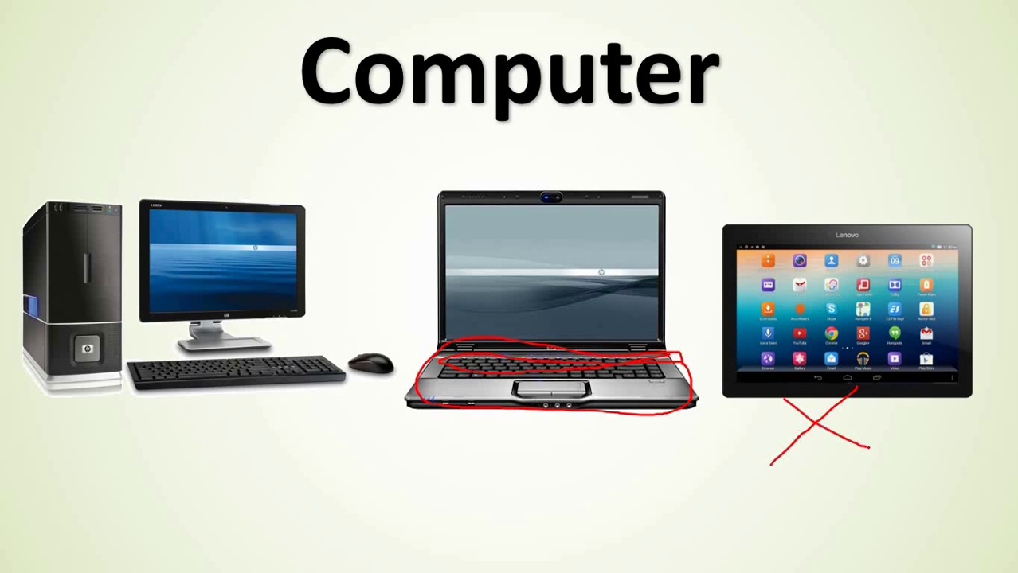
{"action": "mouse_move", "coordinate": [920, 341]}
{"action": "left_mouse_down"}
{"action": "mouse_move", "coordinate": [908, 315]}
{"action": "mouse_move", "coordinate": [916, 341]}
{"action": "left_mouse_up"}
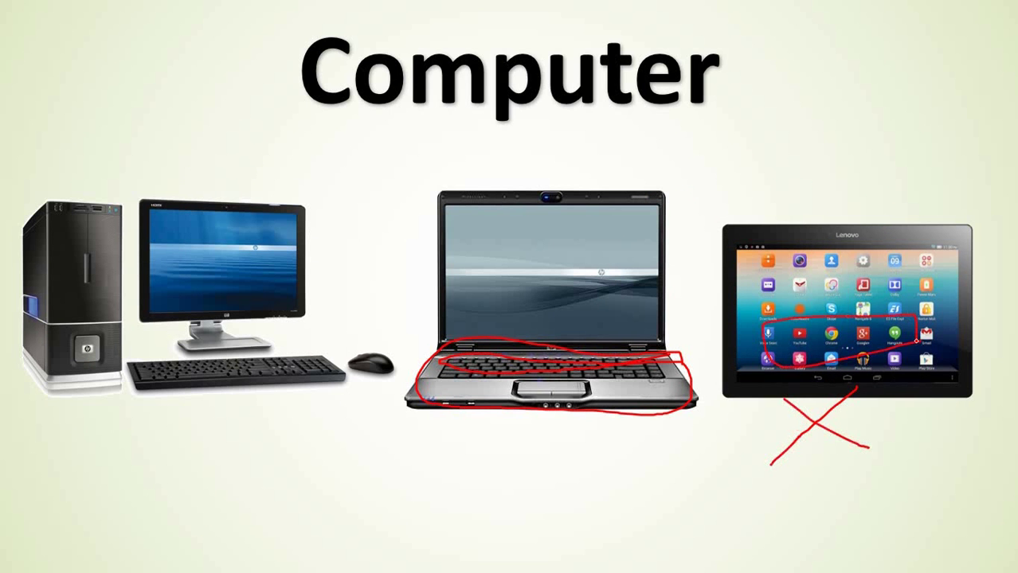
{"action": "mouse_move", "coordinate": [881, 222]}
{"action": "left_mouse_down"}
{"action": "mouse_move", "coordinate": [529, 113]}
{"action": "mouse_move", "coordinate": [475, 153]}
{"action": "mouse_move", "coordinate": [522, 172]}
{"action": "left_mouse_up"}
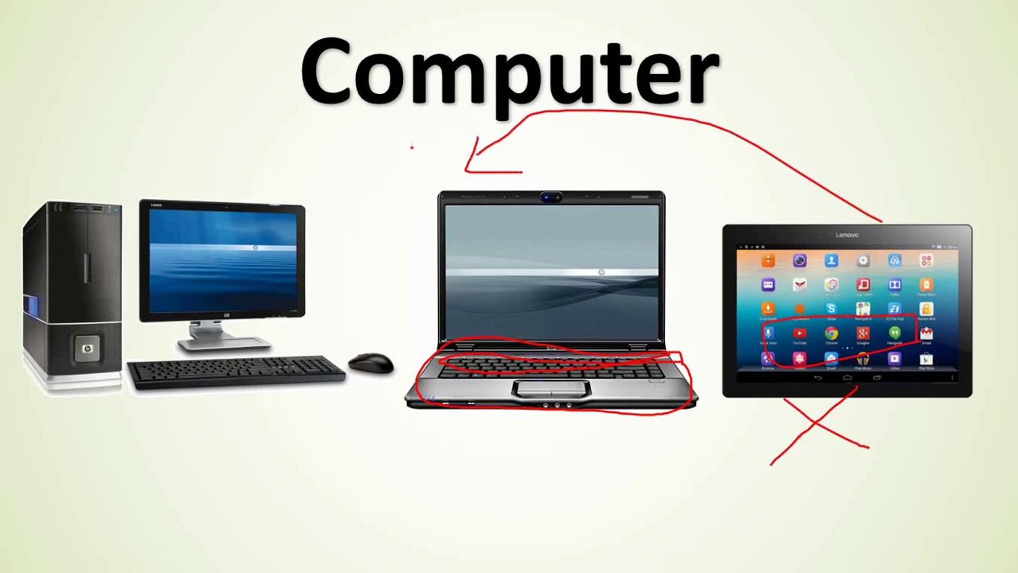
{"action": "mouse_move", "coordinate": [383, 139]}
{"action": "left_mouse_down"}
{"action": "mouse_move", "coordinate": [327, 137]}
{"action": "mouse_move", "coordinate": [368, 10]}
{"action": "mouse_move", "coordinate": [368, 140]}
{"action": "mouse_move", "coordinate": [350, 136]}
{"action": "left_mouse_up"}
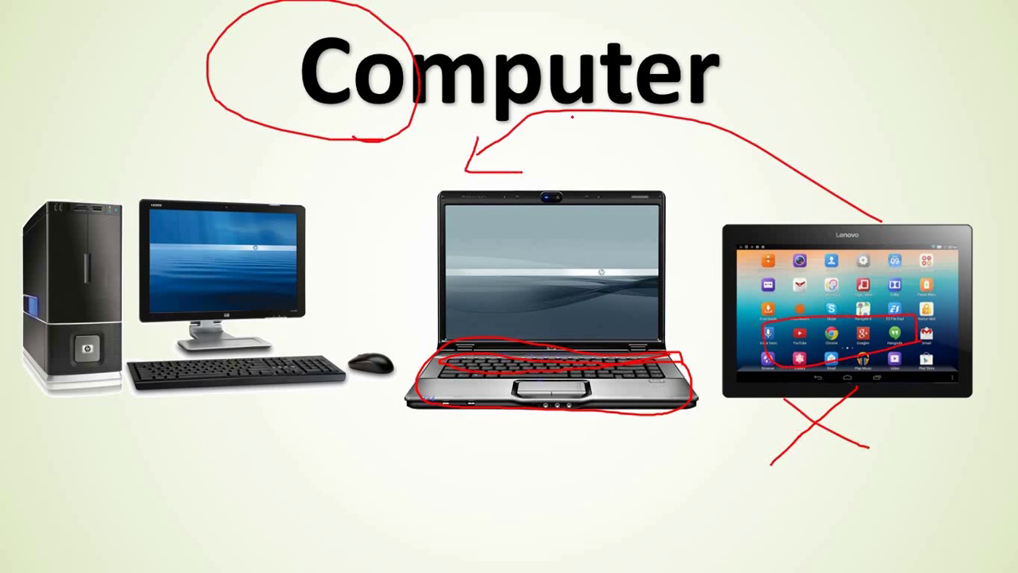
Use the Eraser to remove the red loop around the title
{"action": "right_click", "coordinate": [572, 118]}
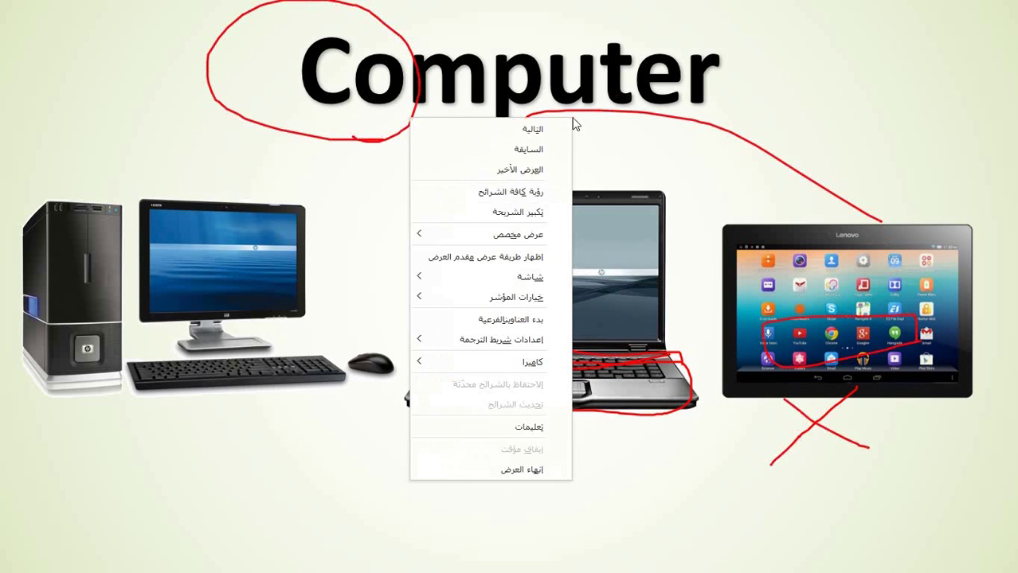
{"action": "mouse_move", "coordinate": [510, 297]}
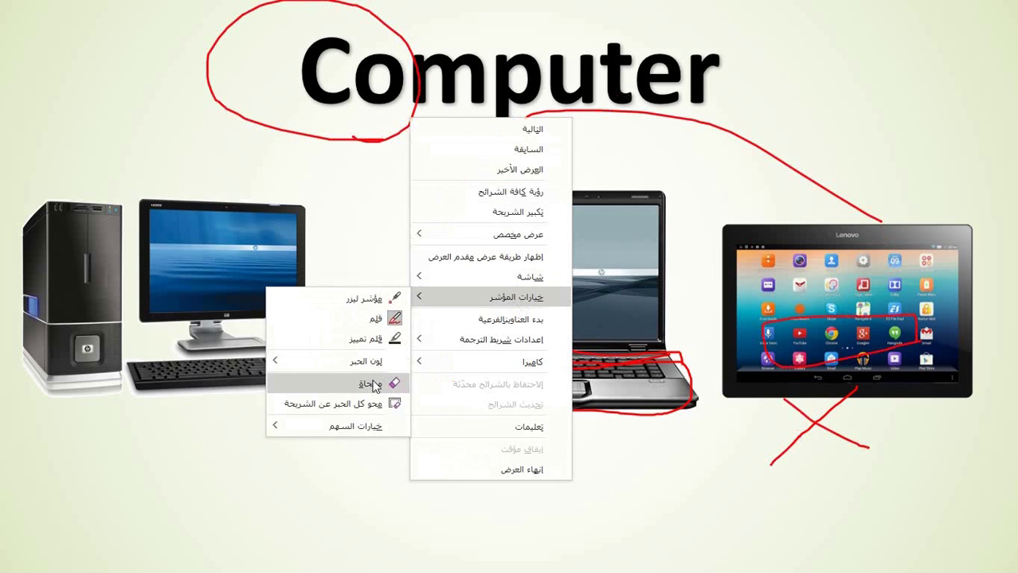
{"action": "left_click", "coordinate": [374, 386]}
{"action": "left_click", "coordinate": [392, 142]}
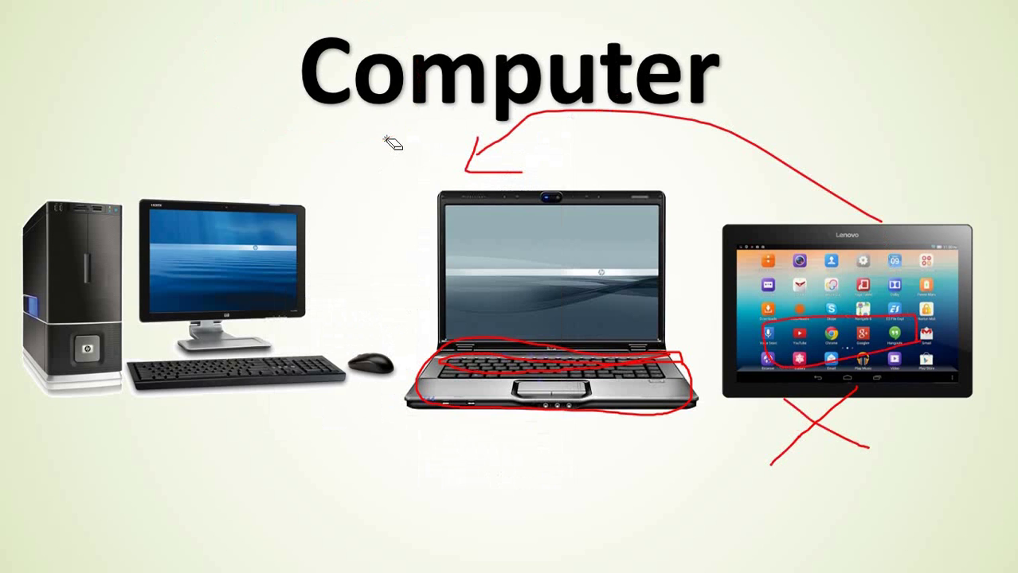
Erase All Ink on Slide to clear the remaining red marks
{"action": "right_click", "coordinate": [588, 66]}
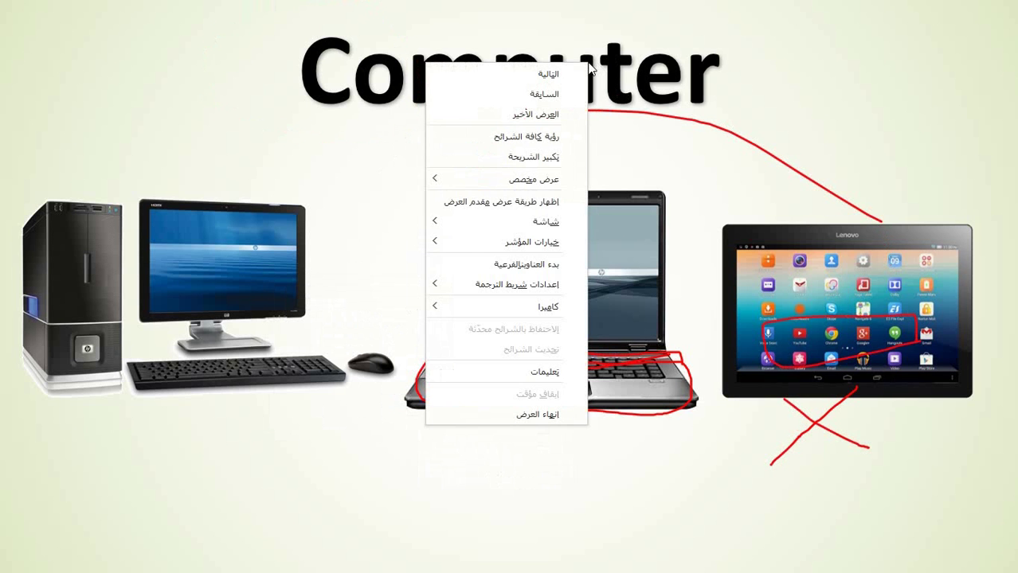
{"action": "mouse_move", "coordinate": [510, 242]}
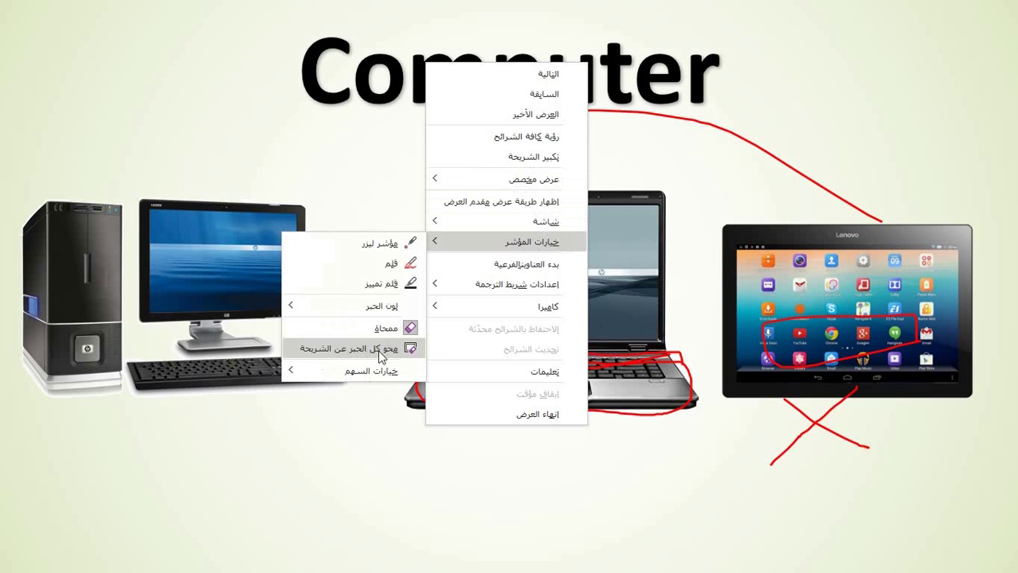
{"action": "left_click", "coordinate": [342, 219]}
{"action": "key", "text": "e"}
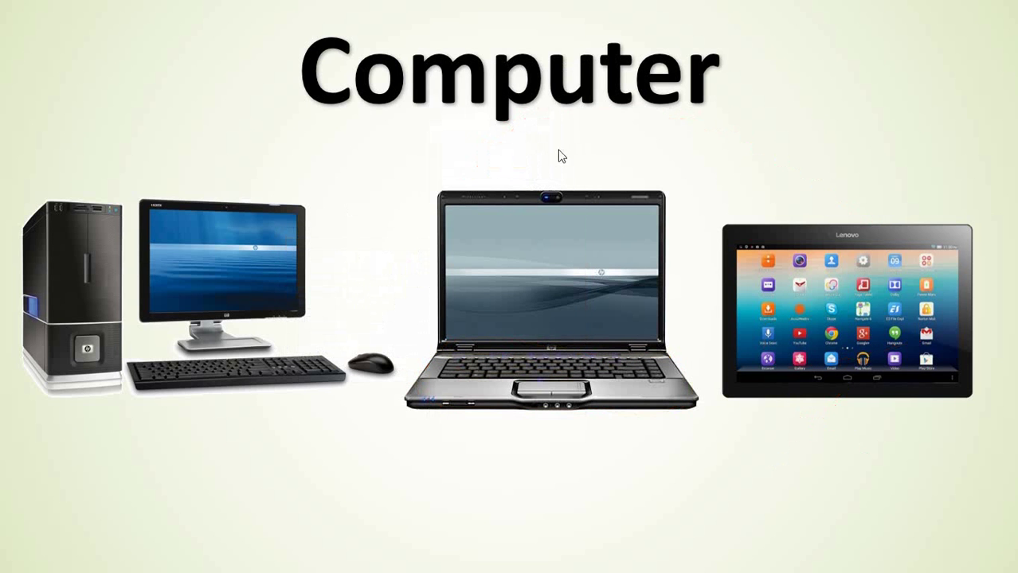
Switch the pointer to the Highlighter from the Pointer Options menu
{"action": "right_click", "coordinate": [559, 151]}
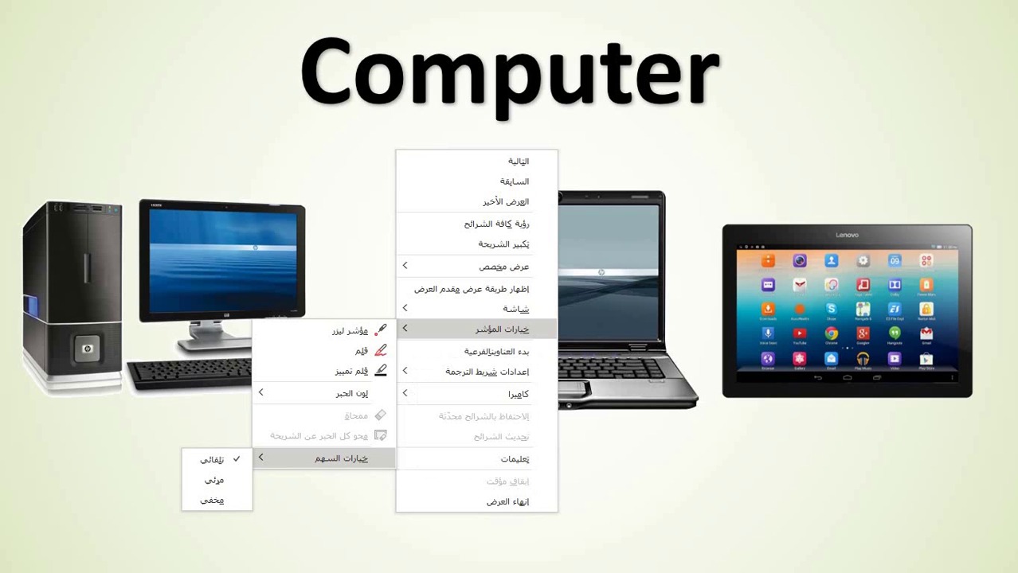
{"action": "key", "text": "Up"}
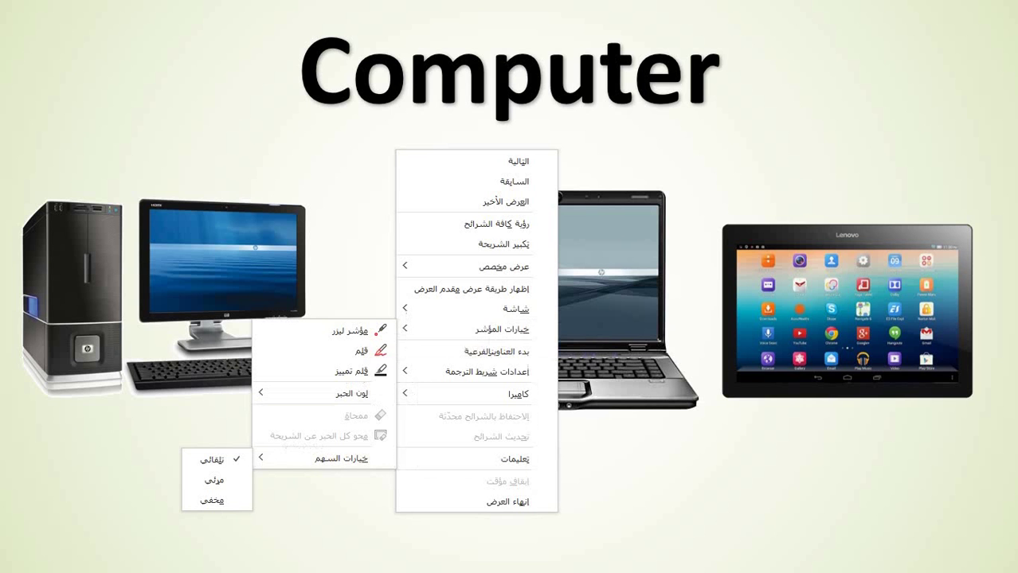
{"action": "key", "text": "Up"}
{"action": "key", "text": "Return"}
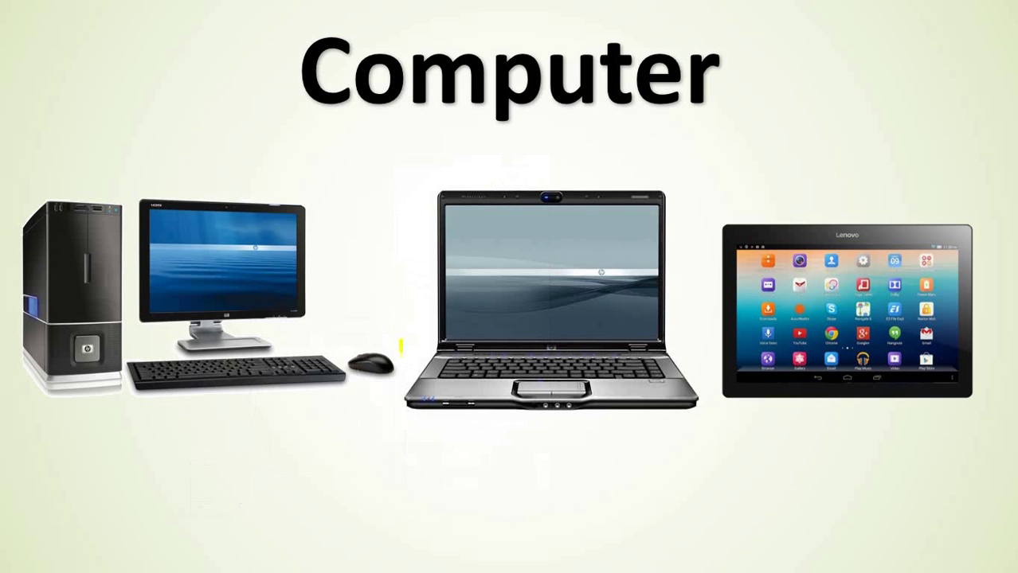
Highlight 'mputer' in the Computer title yellow, then choose End Show
{"action": "mouse_move", "coordinate": [711, 80]}
{"action": "left_mouse_down"}
{"action": "mouse_move", "coordinate": [458, 82]}
{"action": "mouse_move", "coordinate": [661, 64]}
{"action": "mouse_move", "coordinate": [558, 113]}
{"action": "mouse_move", "coordinate": [630, 116]}
{"action": "mouse_move", "coordinate": [716, 89]}
{"action": "left_mouse_up"}
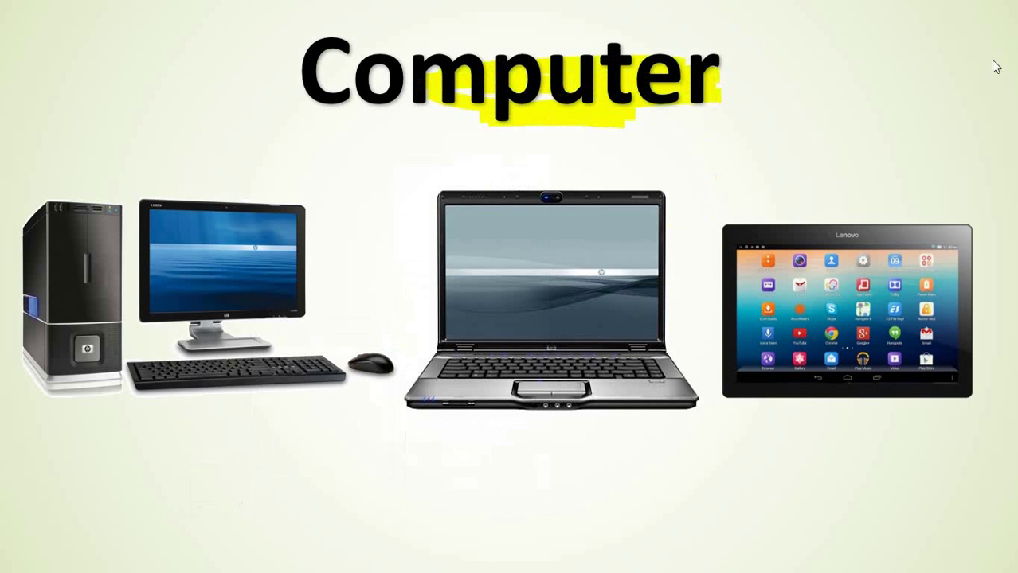
{"action": "left_click", "coordinate": [732, 147]}
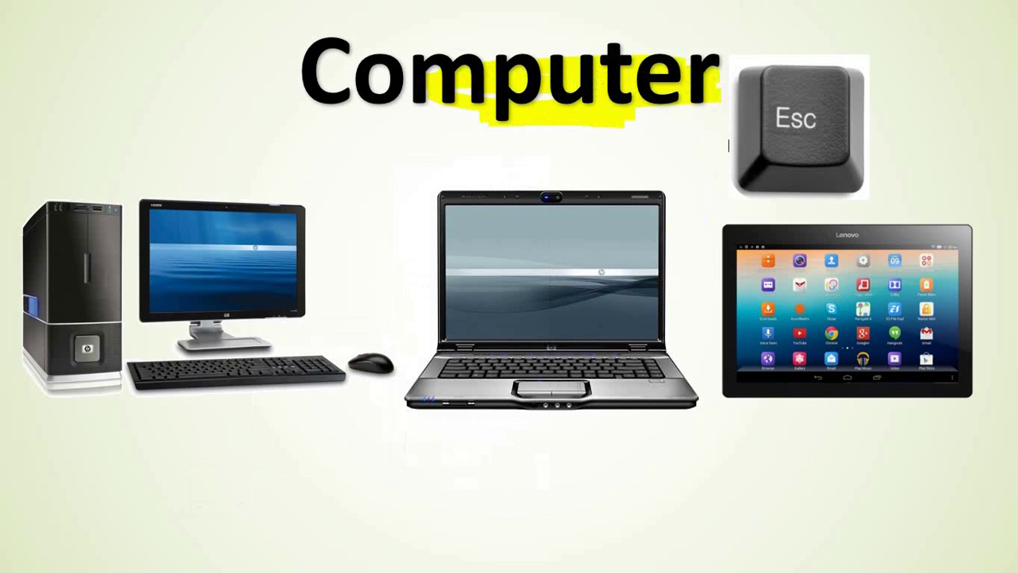
{"action": "right_click", "coordinate": [651, 124]}
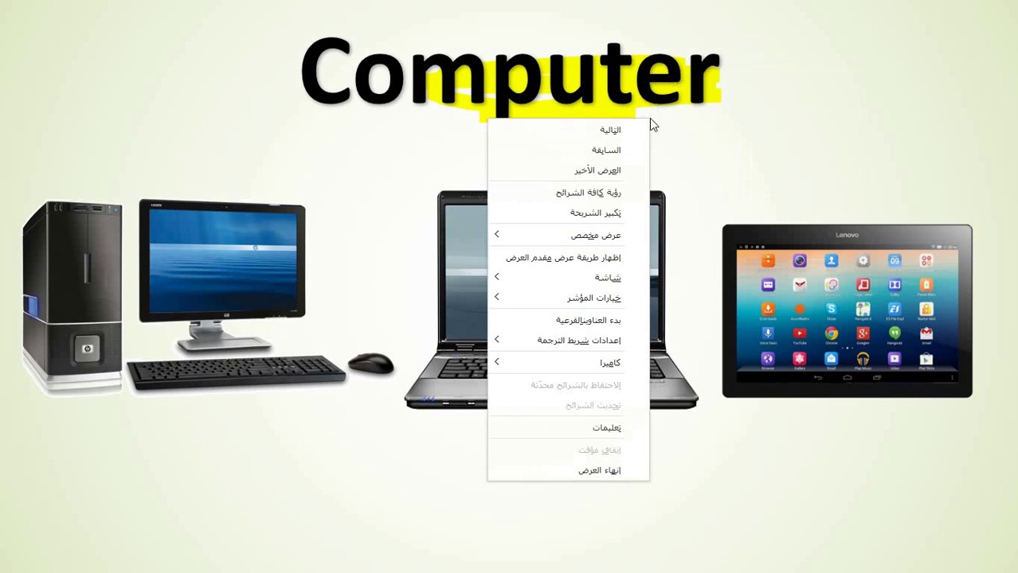
{"action": "left_click", "coordinate": [603, 471]}
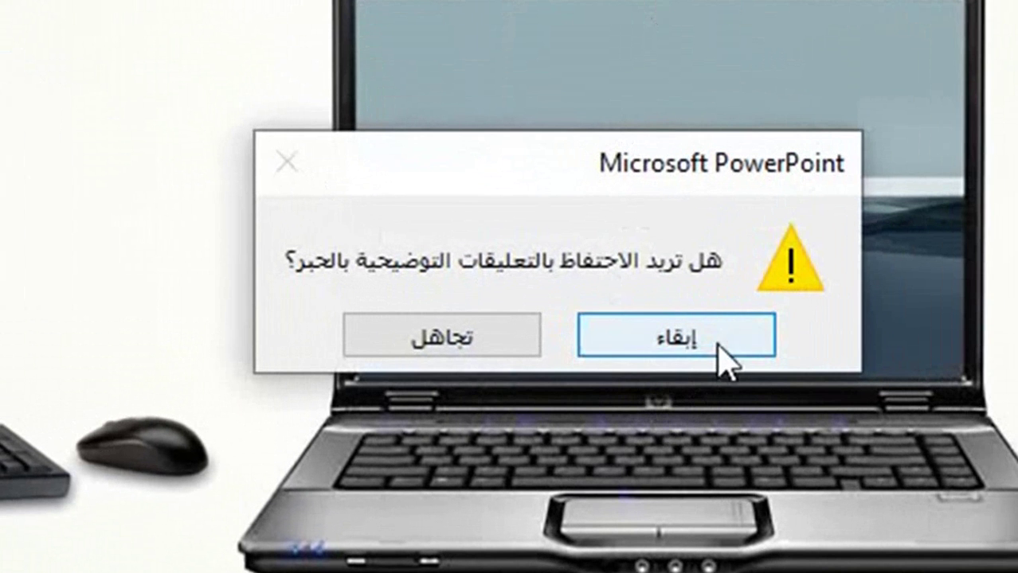
Discard the highlighter ink and restart the slide show from the Computer slide
{"action": "left_click", "coordinate": [480, 328]}
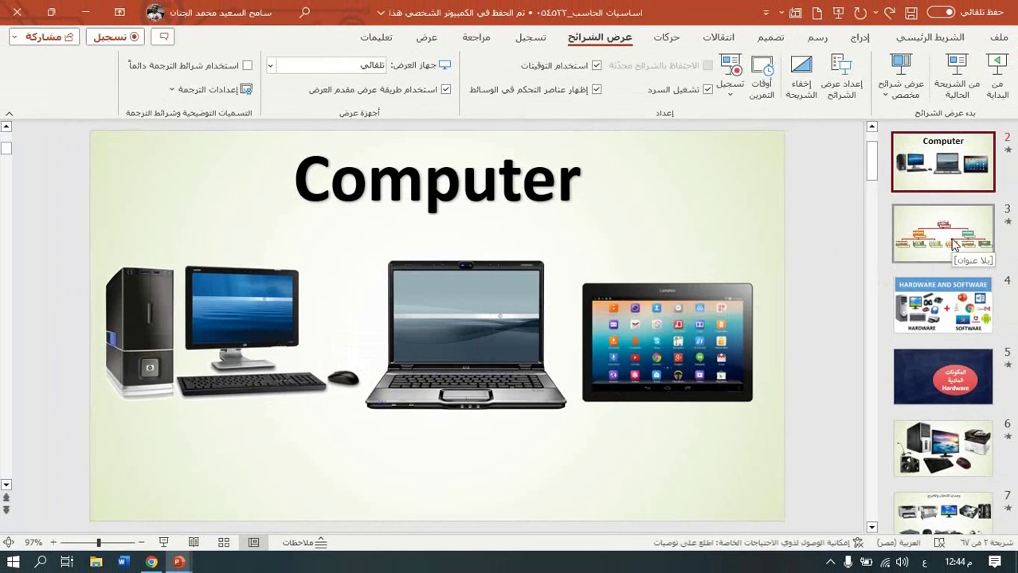
{"action": "key", "text": "shift+F5"}
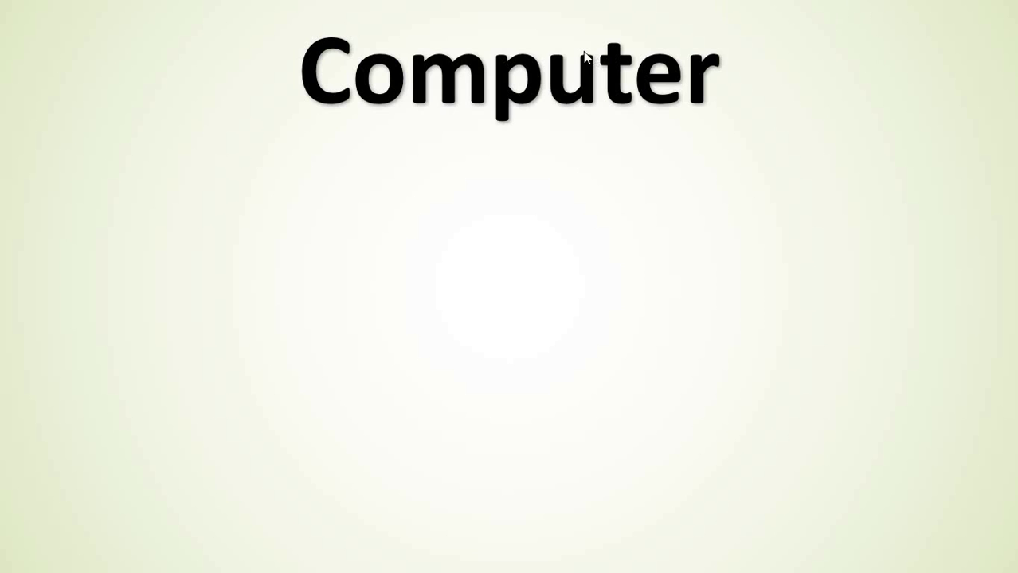
Browse the slide show help's Ink/Laser Pointer, General and Touch shortcut lists, then close it
{"action": "right_click", "coordinate": [583, 51]}
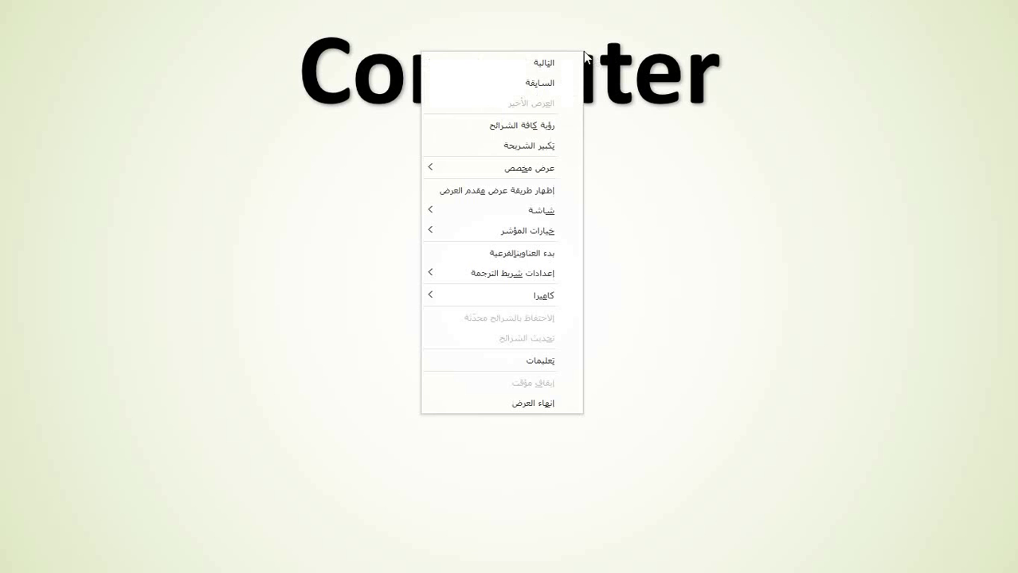
{"action": "left_click", "coordinate": [540, 365]}
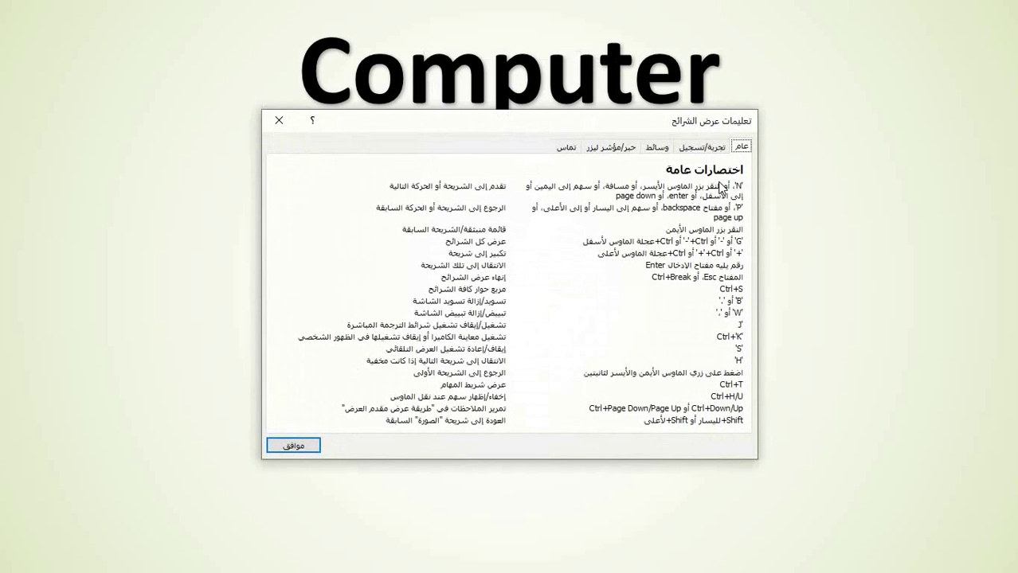
{"action": "left_click", "coordinate": [621, 153]}
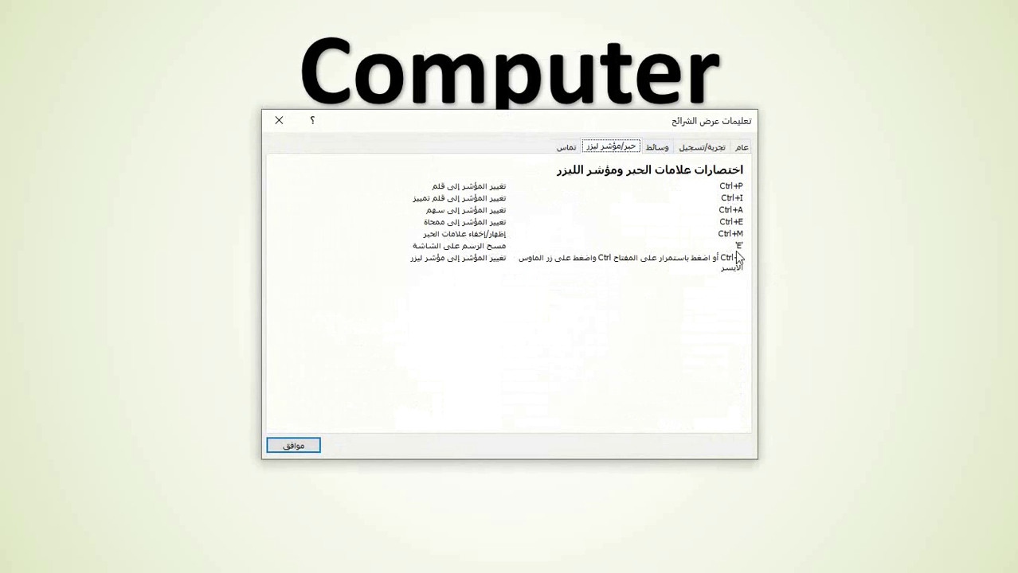
{"action": "left_click", "coordinate": [739, 151]}
{"action": "left_click", "coordinate": [566, 148]}
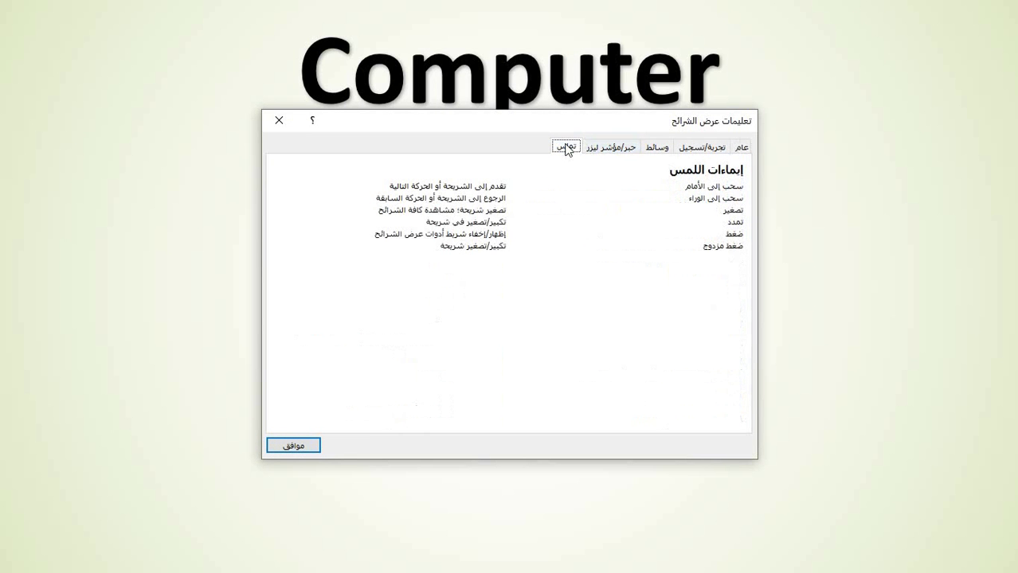
{"action": "left_click", "coordinate": [279, 121]}
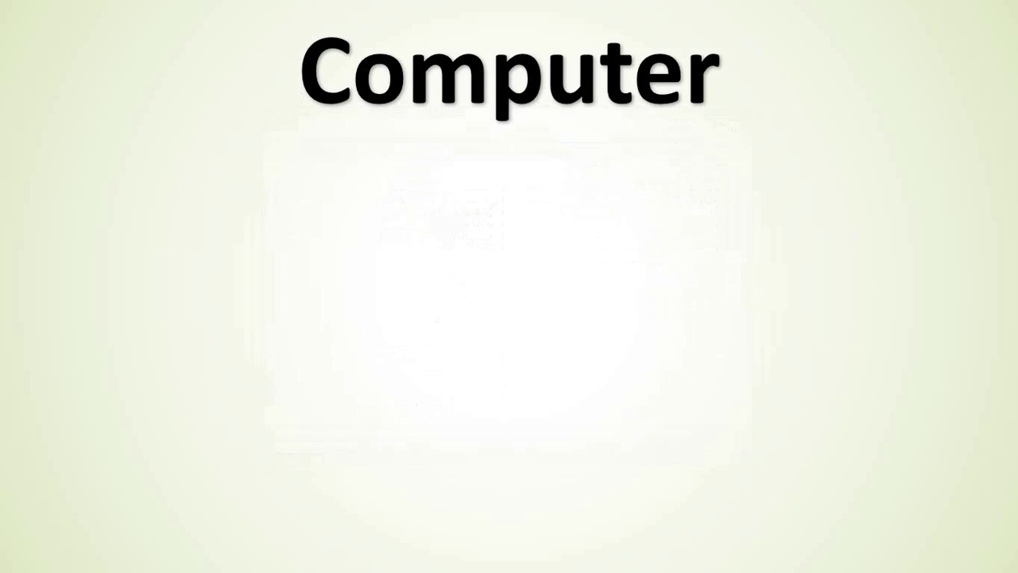
Advance to the dark Hardware slide and turn on the presenter camera
{"action": "left_click", "coordinate": [736, 115]}
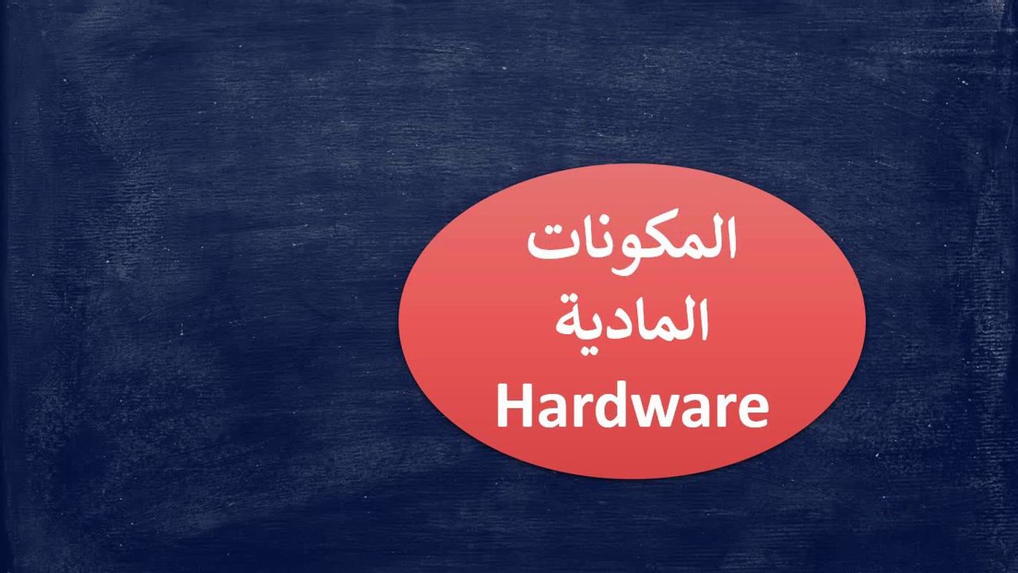
{"action": "mouse_move", "coordinate": [872, 560]}
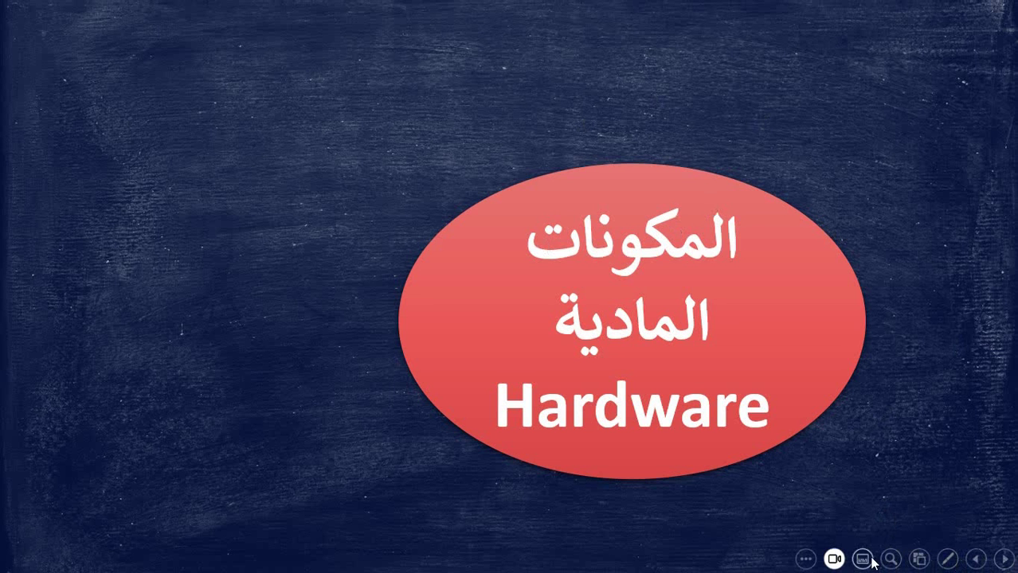
{"action": "left_click", "coordinate": [835, 560]}
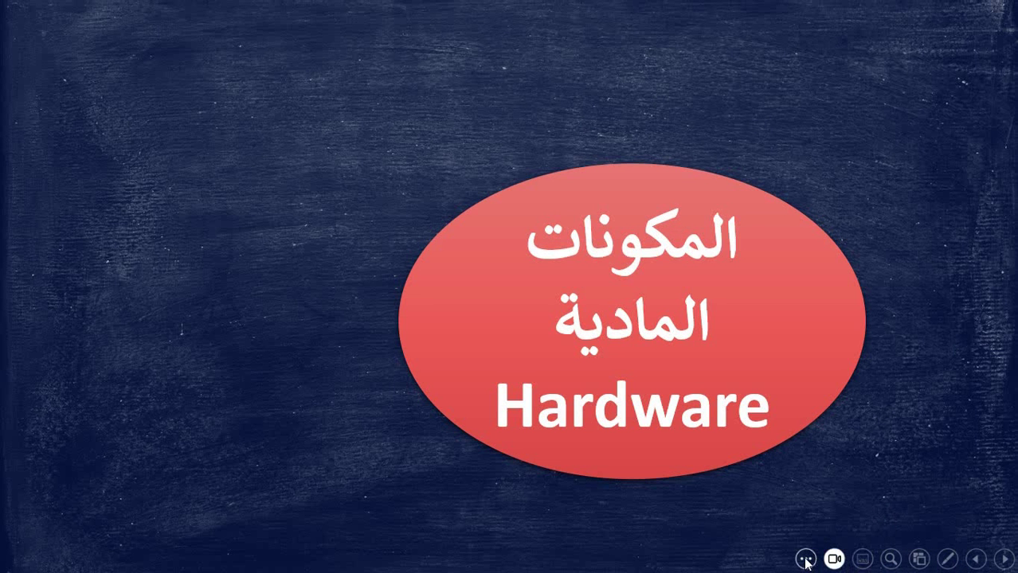